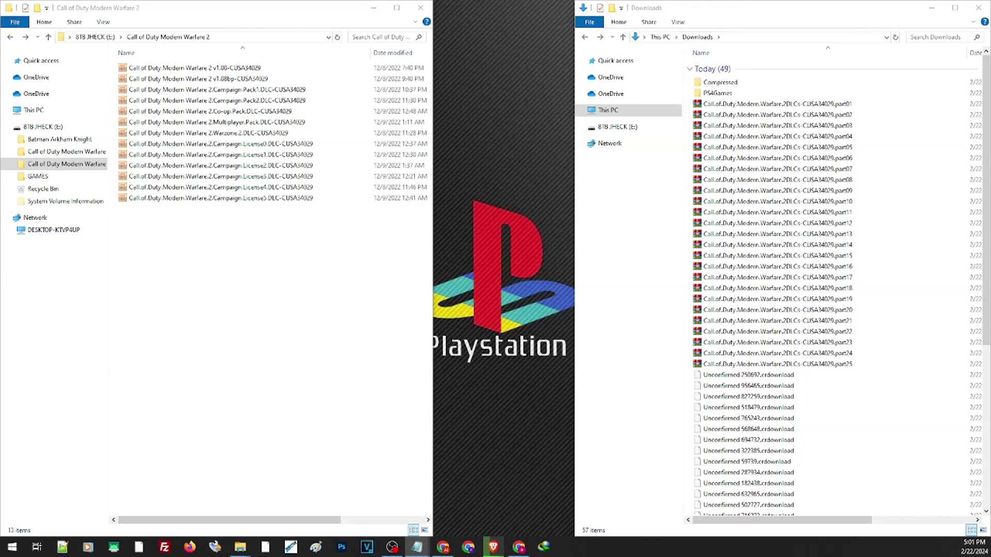
# Download the 64-bit Windows x64 7-Zip 24.01 installer from 7-zip.org
pyautogui.moveTo(492, 549)
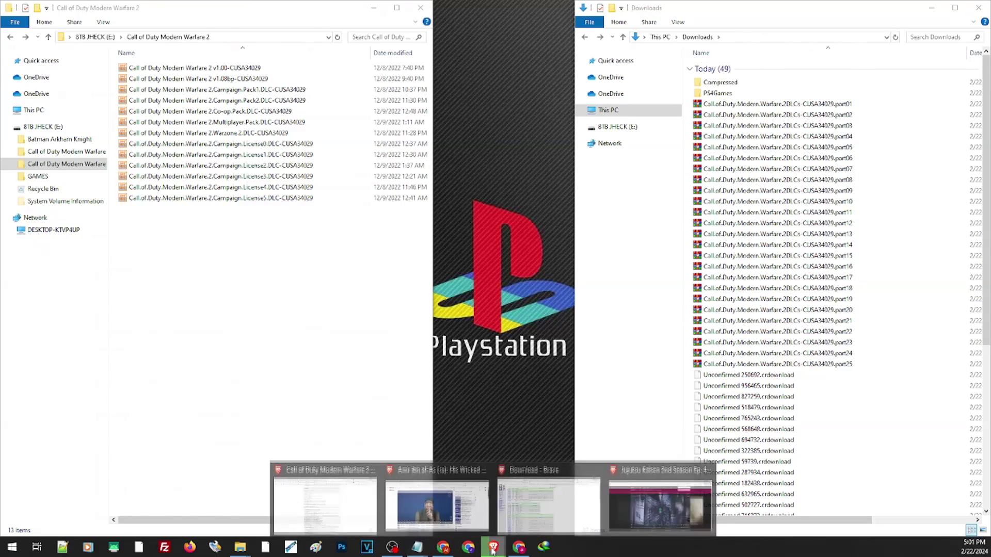
pyautogui.click(548, 503)
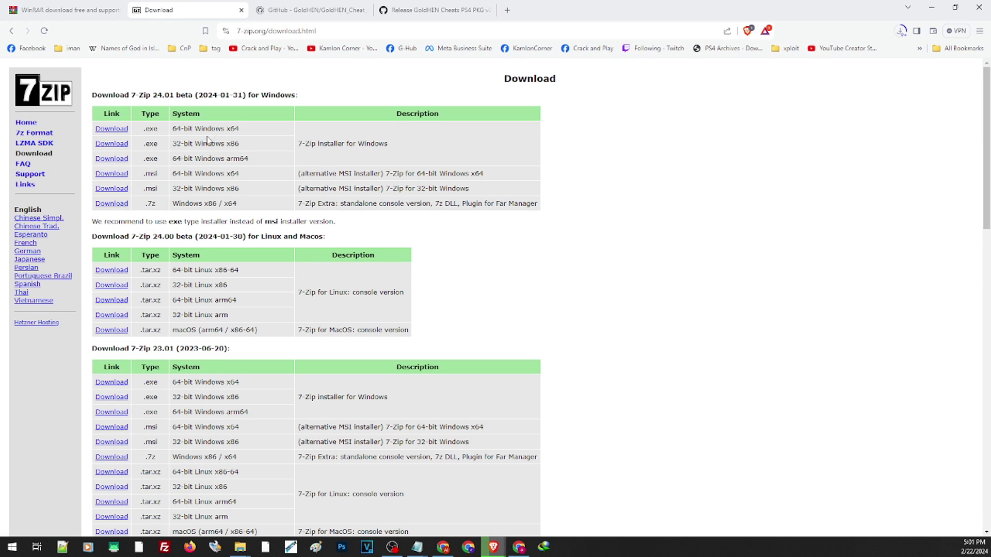
pyautogui.click(109, 130)
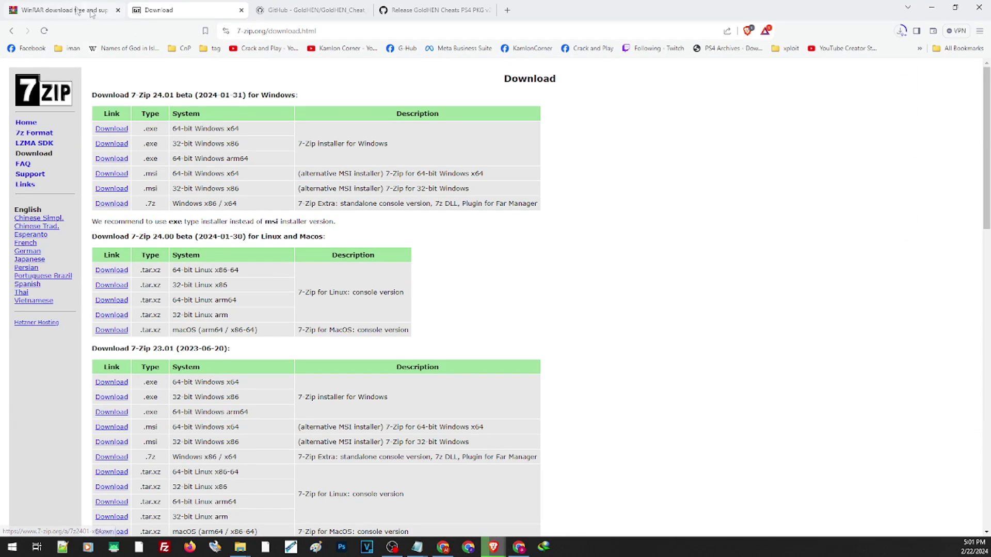
# Download the WinRAR 6.24 installer from the WinRAR site
pyautogui.click(66, 10)
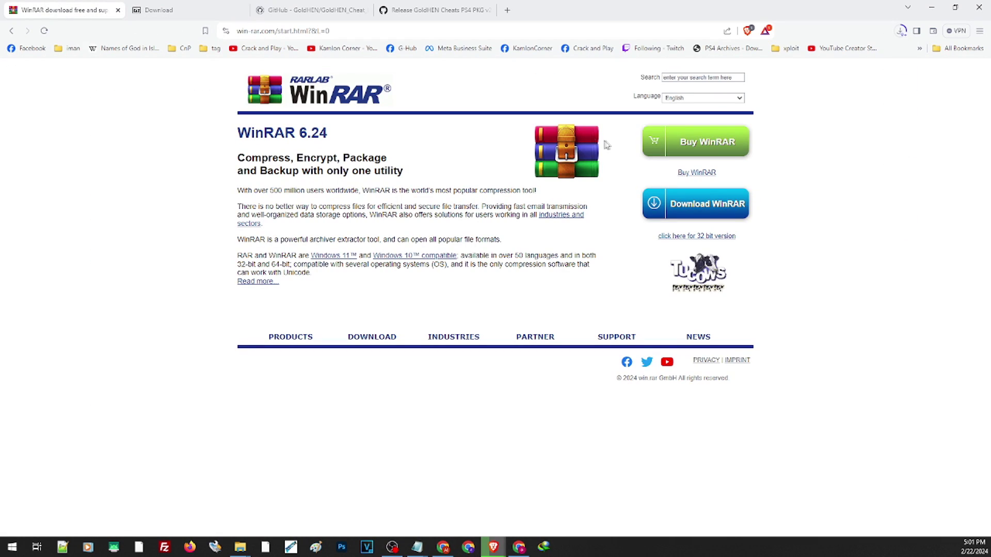
pyautogui.click(697, 210)
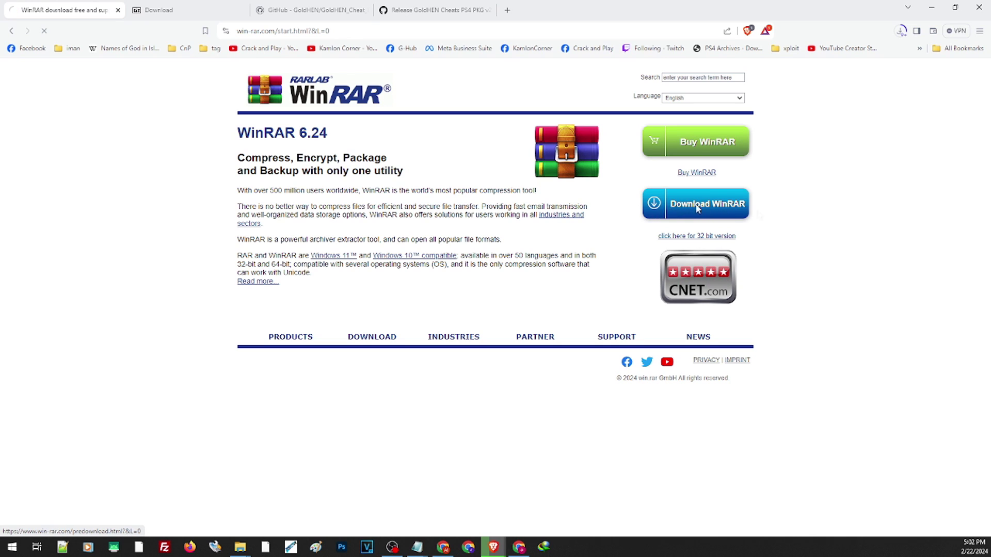
pyautogui.click(502, 417)
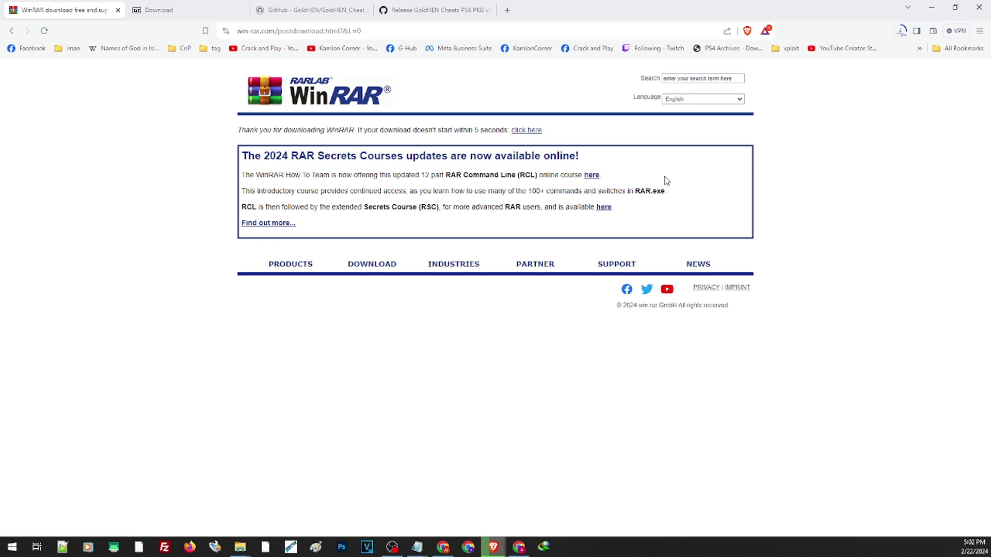
pyautogui.click(523, 132)
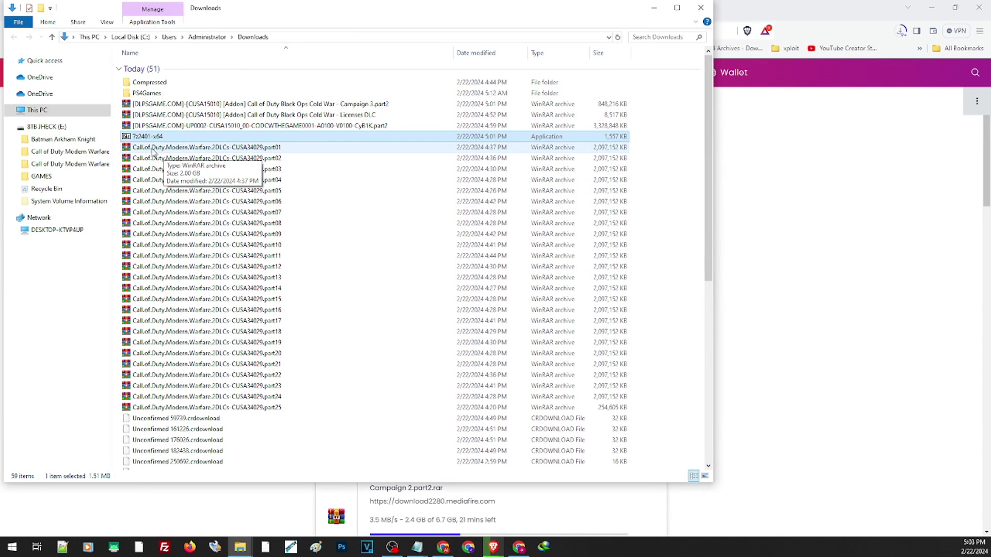
# Install 7-Zip from 7z2401-x64 to its default folder, then start installing winrar-x64-624
pyautogui.doubleClick(154, 136)
pyautogui.click(317, 282)
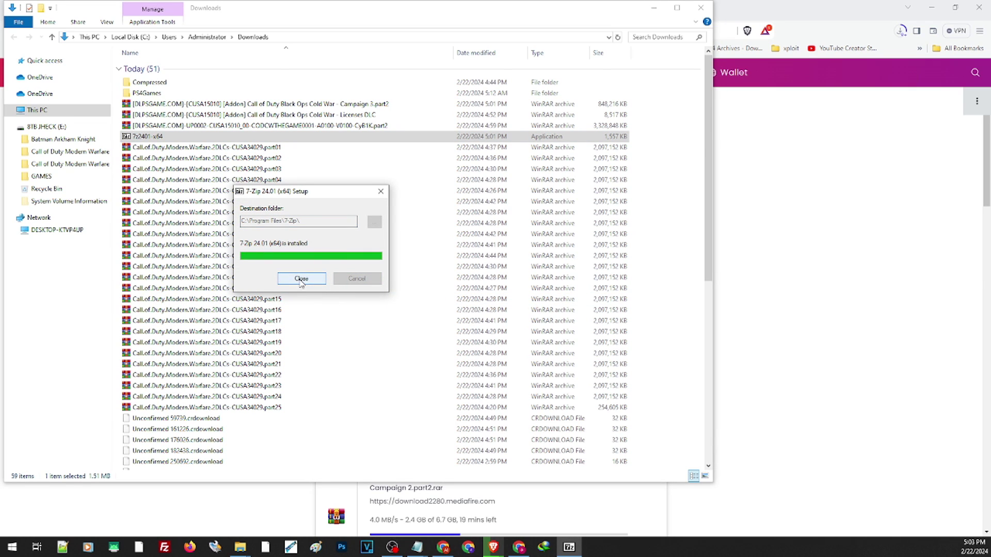
pyautogui.click(323, 282)
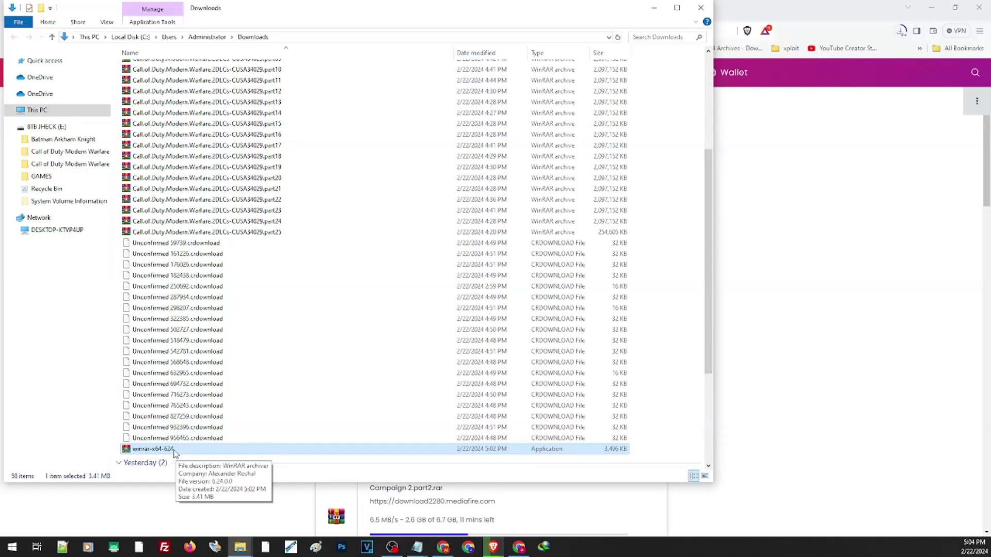
pyautogui.doubleClick(174, 449)
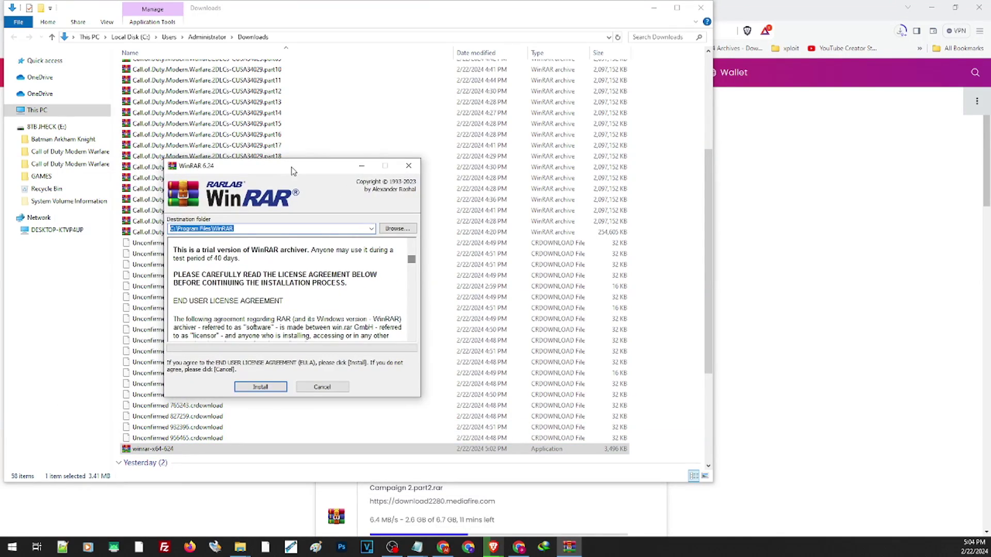
pyautogui.click(275, 388)
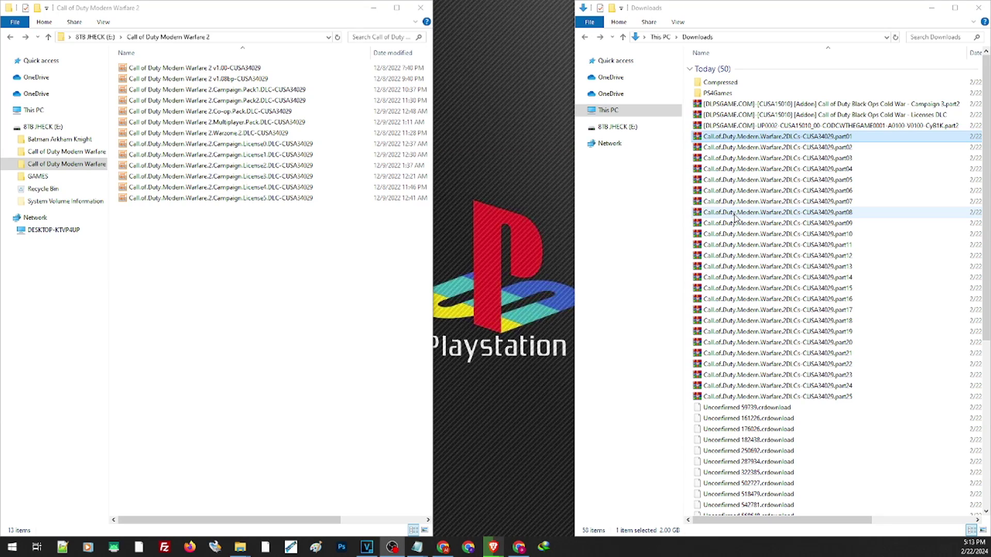
pyautogui.moveTo(687, 137); pyautogui.dragTo(800, 404)
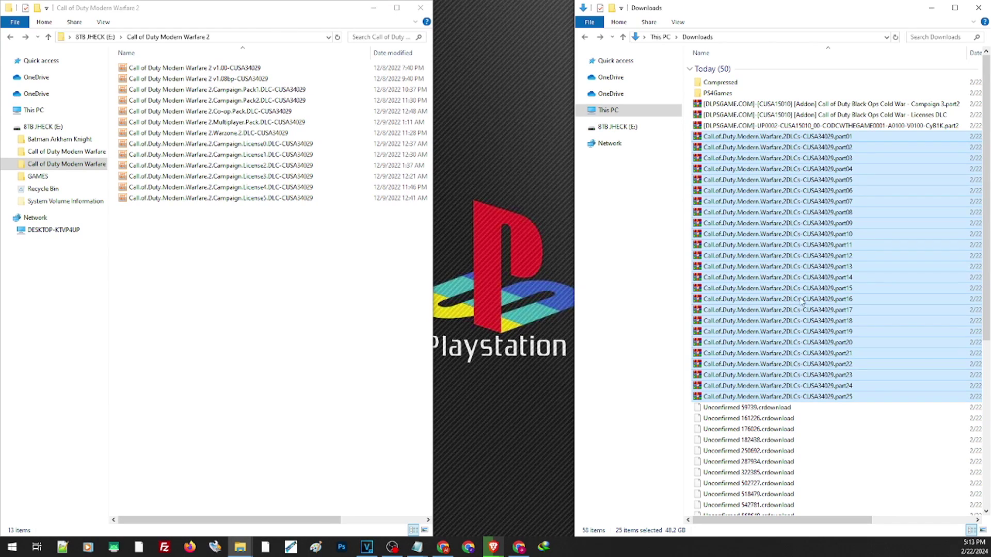
pyautogui.click(744, 137)
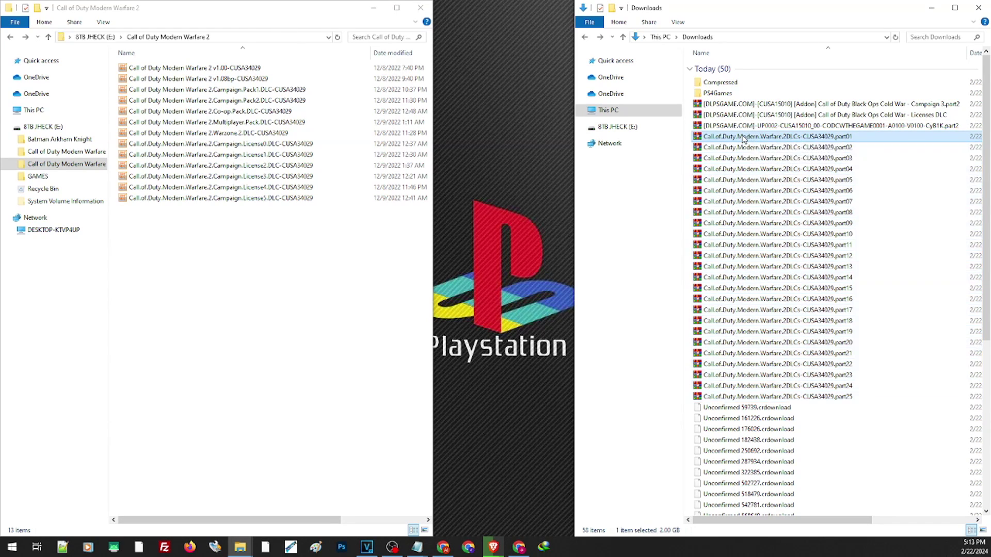
pyautogui.rightClick(742, 137)
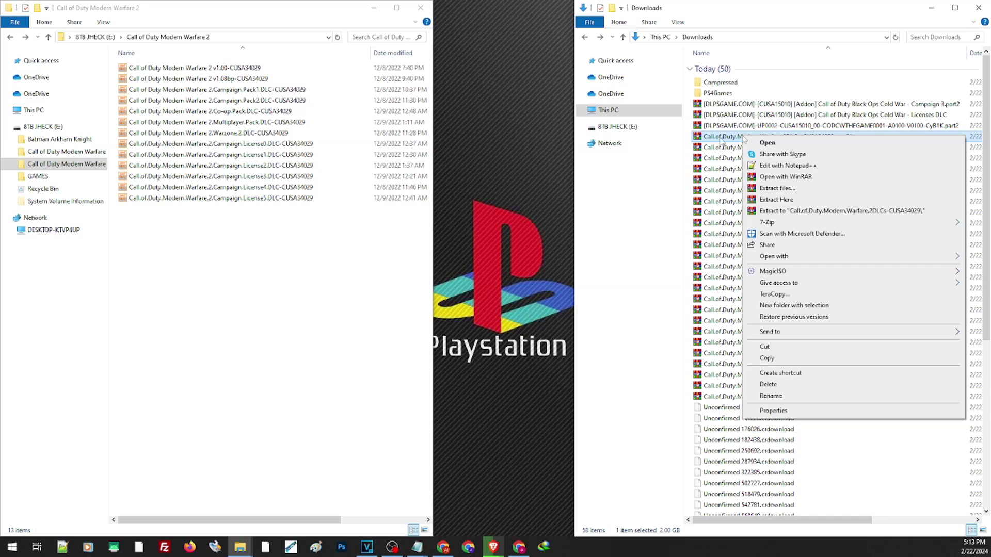
pyautogui.click(720, 140)
pyautogui.rightClick(721, 141)
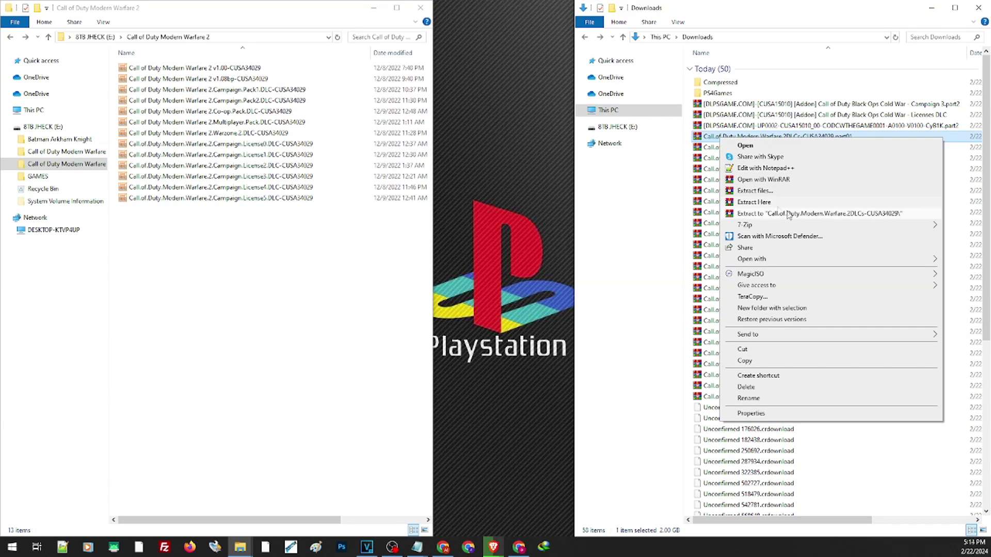
pyautogui.click(768, 191)
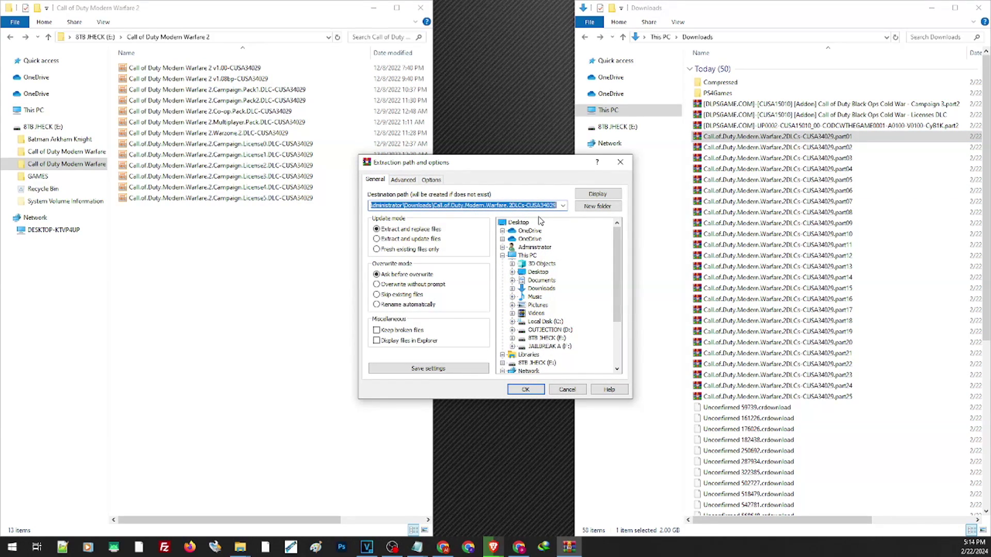
pyautogui.press('Escape')
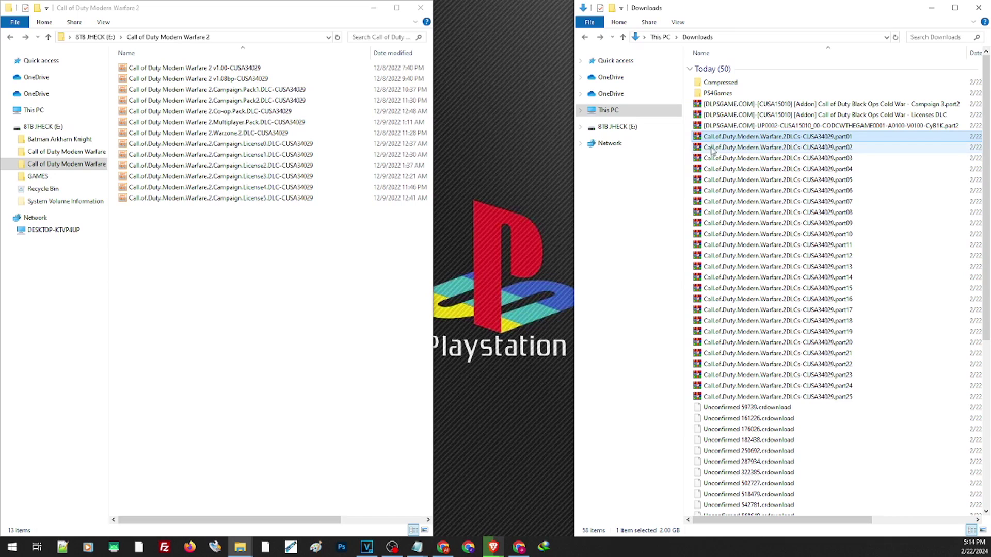
# Extract the part01 archive set into the Compressed folder, check it, then return to Downloads
pyautogui.moveTo(716, 141); pyautogui.dragTo(718, 86)
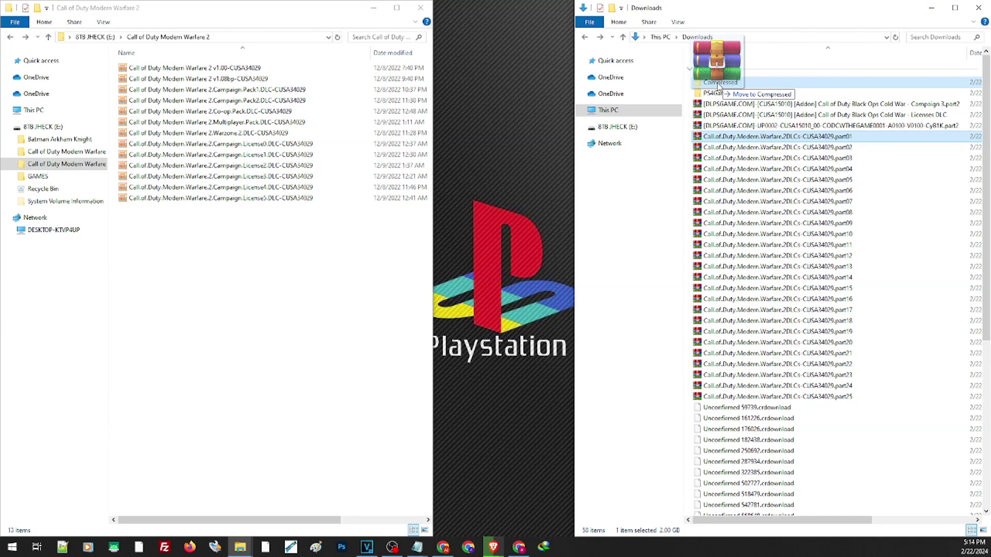
pyautogui.moveTo(718, 86); pyautogui.dragTo(720, 88)
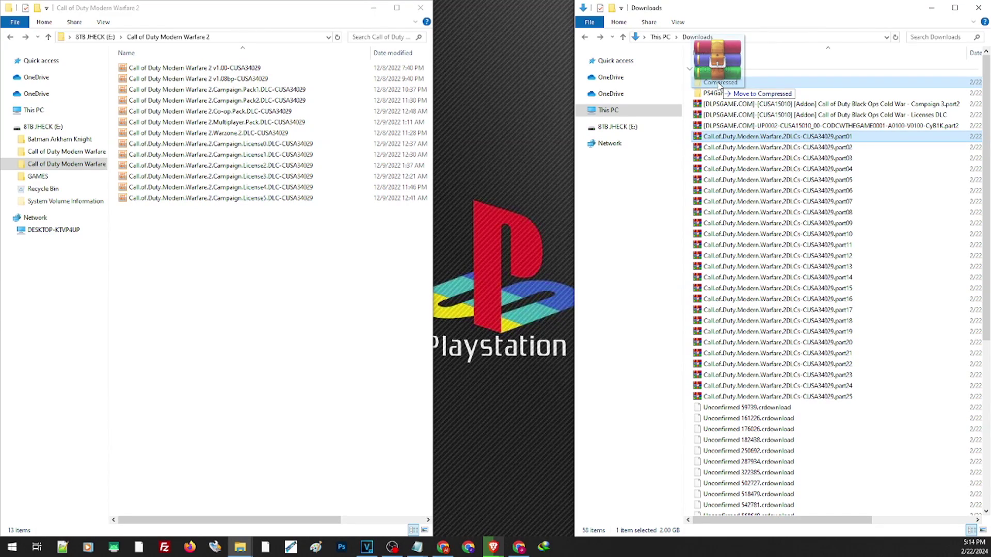
pyautogui.moveTo(719, 85); pyautogui.dragTo(718, 84)
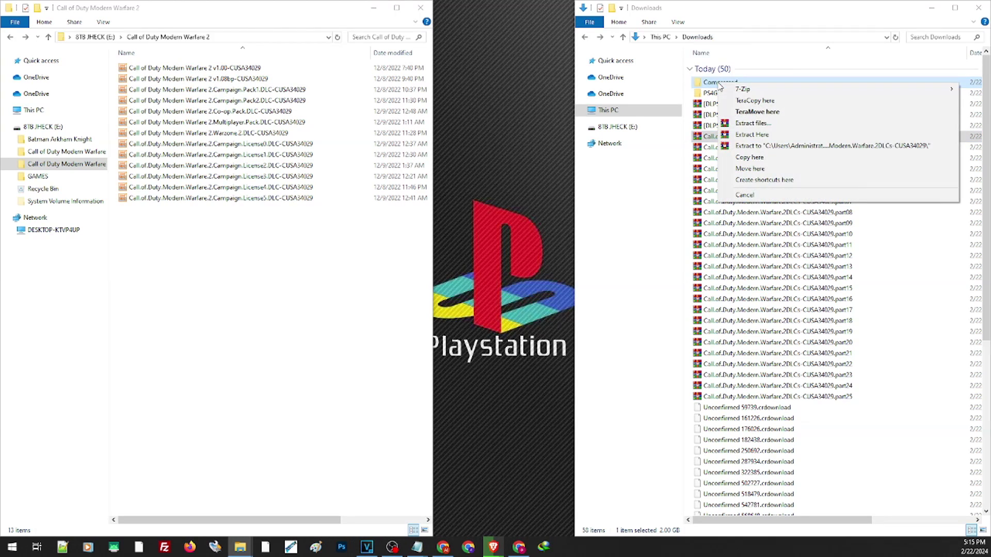
pyautogui.click(771, 134)
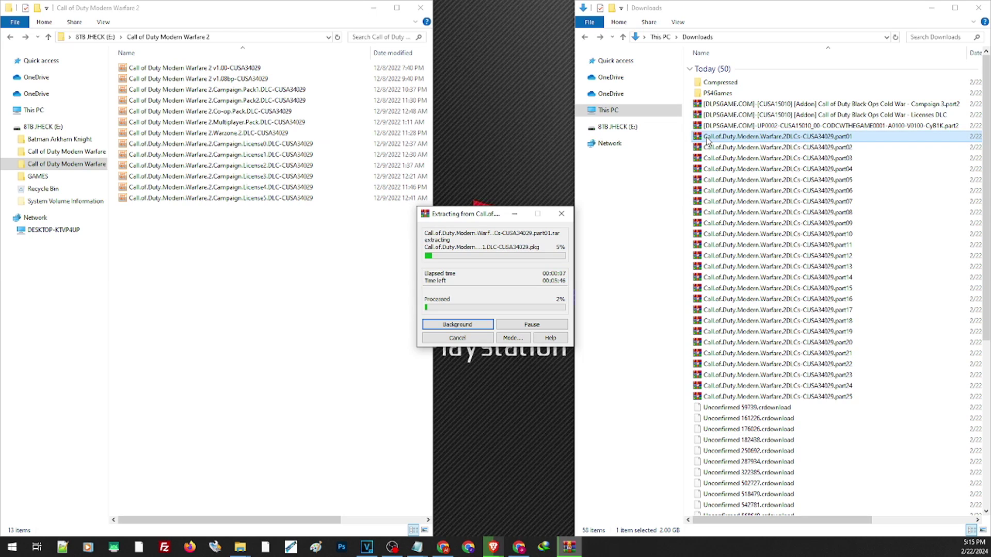
pyautogui.doubleClick(726, 86)
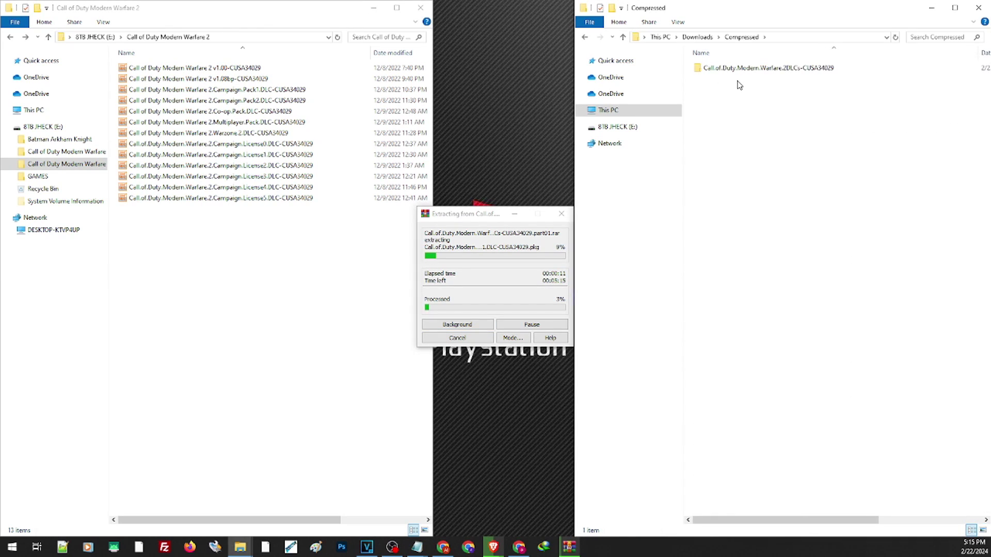
pyautogui.press('BackSpace')
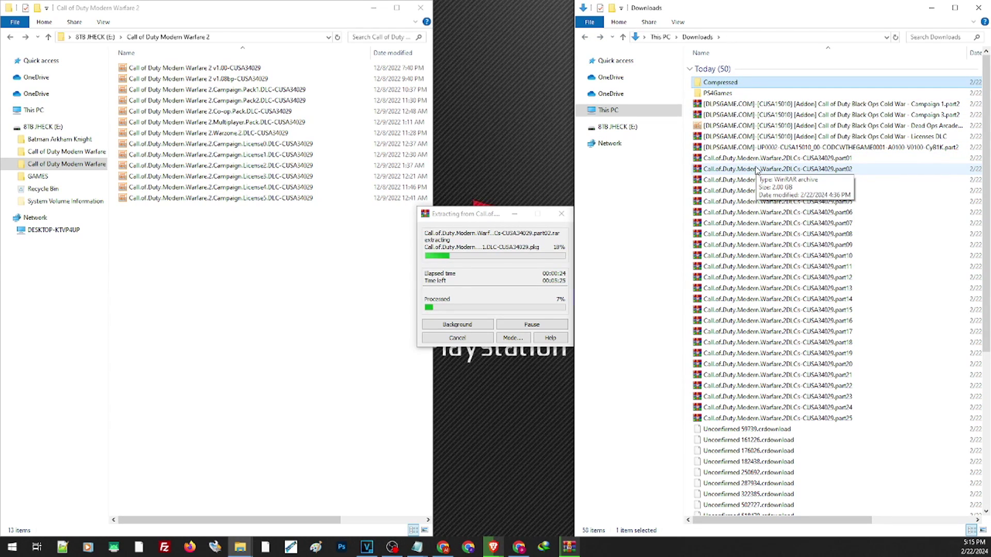
# Extract the part01 DLC archives into the Compressed folder with 7-Zip's Extract Here
pyautogui.click(760, 159)
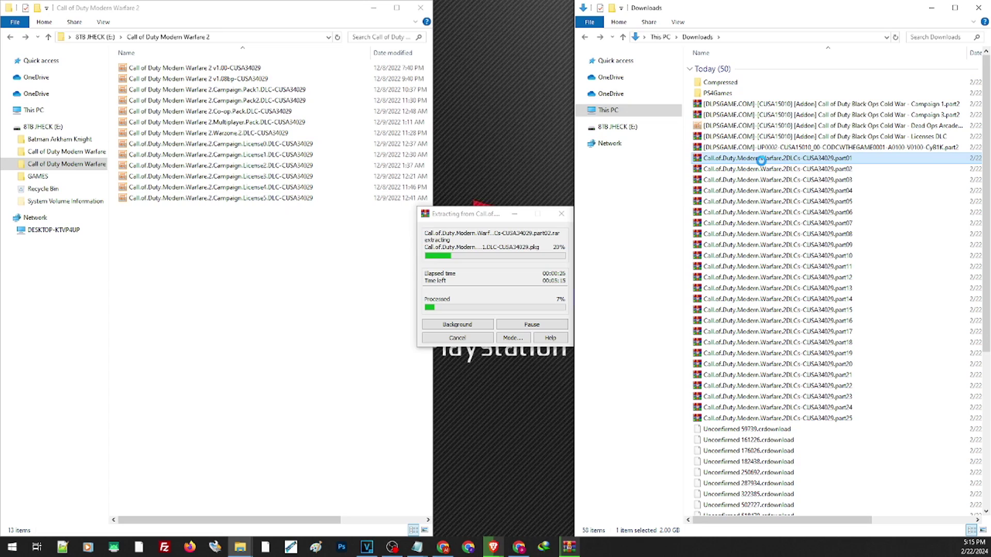
pyautogui.rightClick(761, 161)
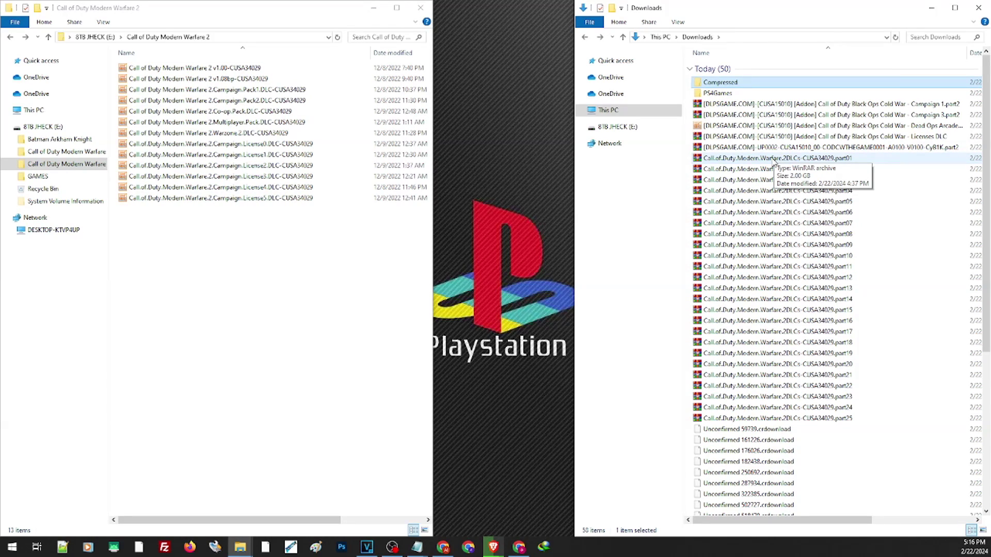
pyautogui.rightClick(773, 161)
pyautogui.moveTo(811, 248)
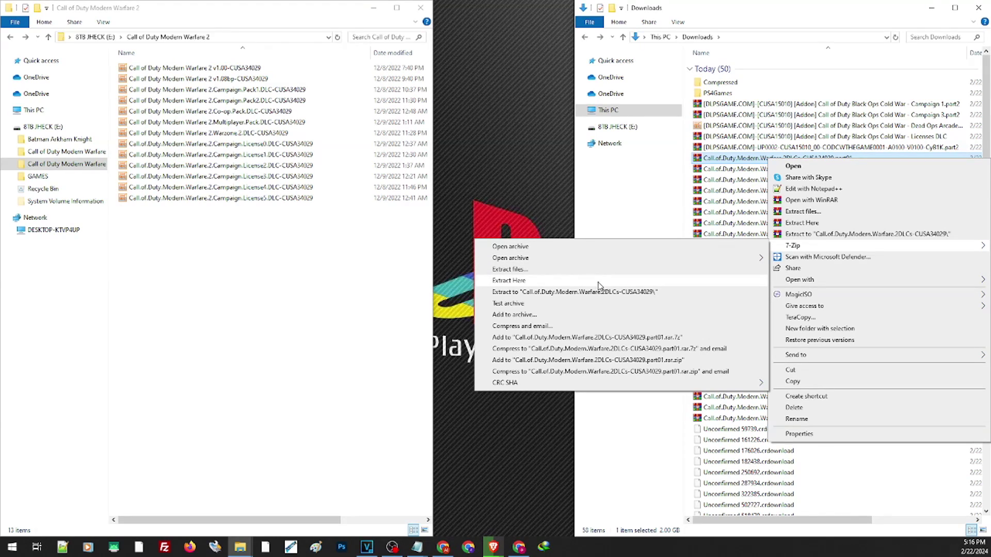
pyautogui.click(736, 161)
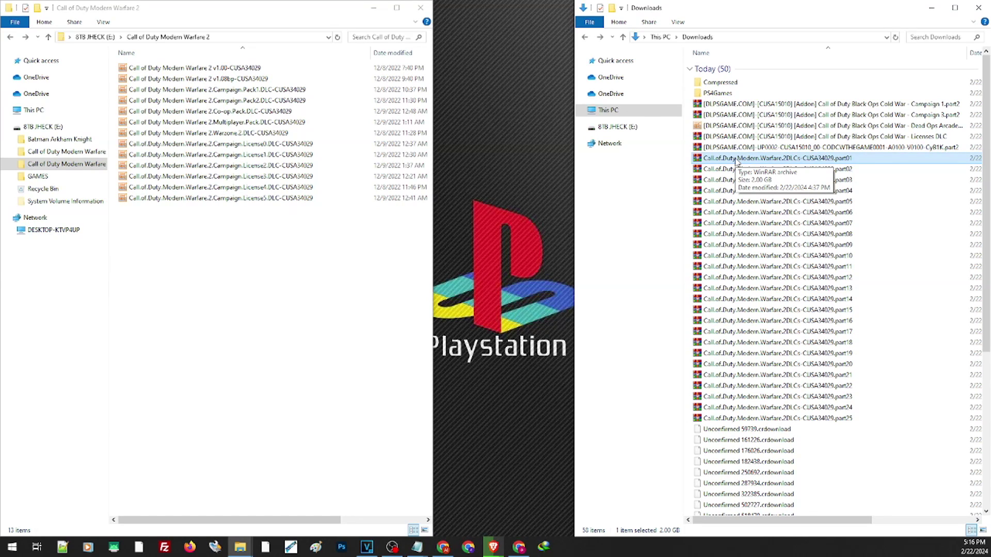
pyautogui.moveTo(736, 161); pyautogui.dragTo(729, 85)
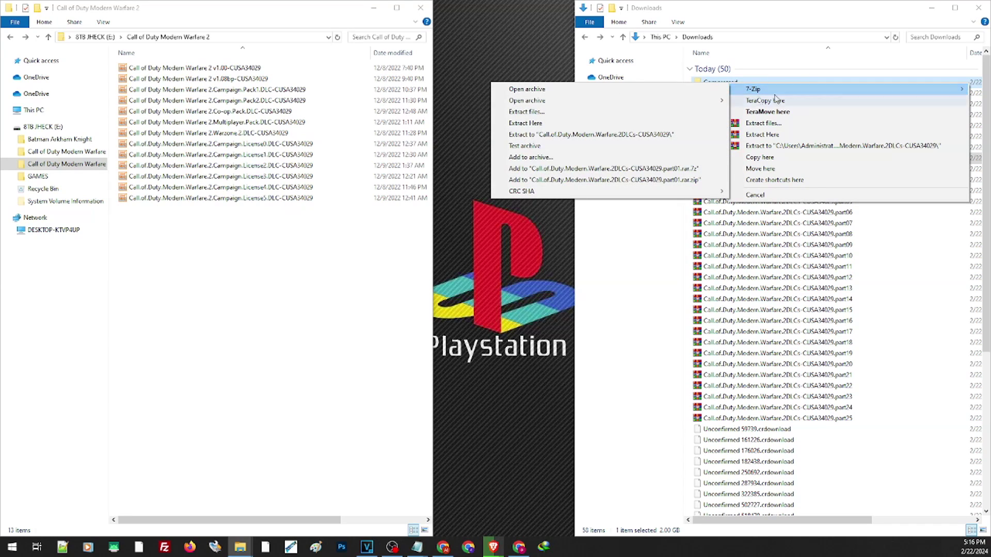
pyautogui.click(590, 124)
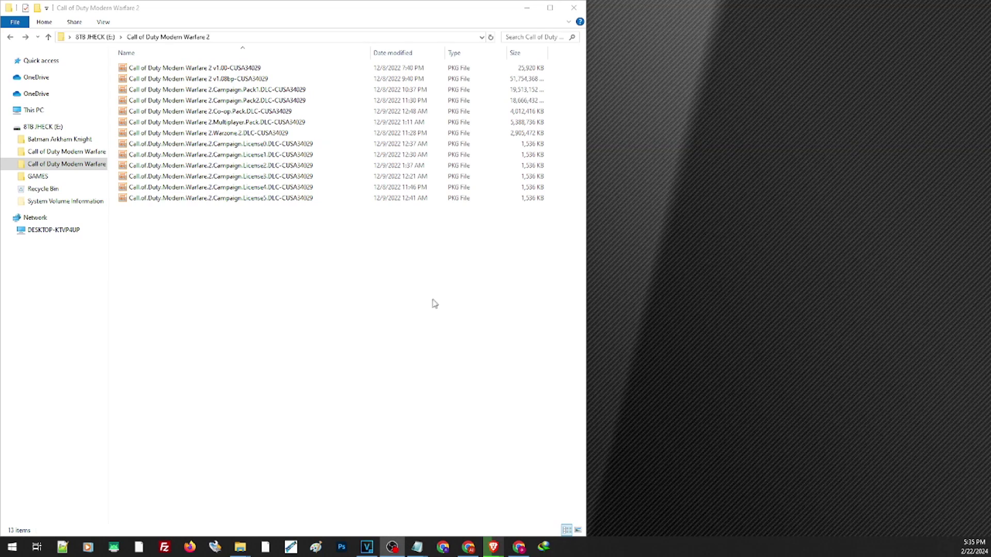
# Check the v1.00 package's TITLE_ID, then start the PS4PKGViewer.v1.5-LMAN.rar download
pyautogui.doubleClick(198, 71)
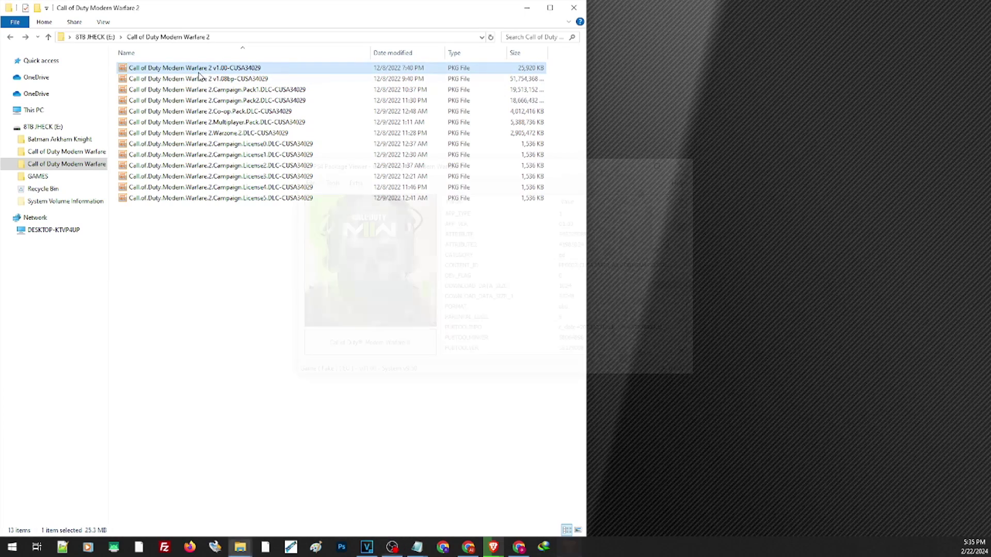
pyautogui.scroll(-10, 599, 289)
pyautogui.click(601, 309)
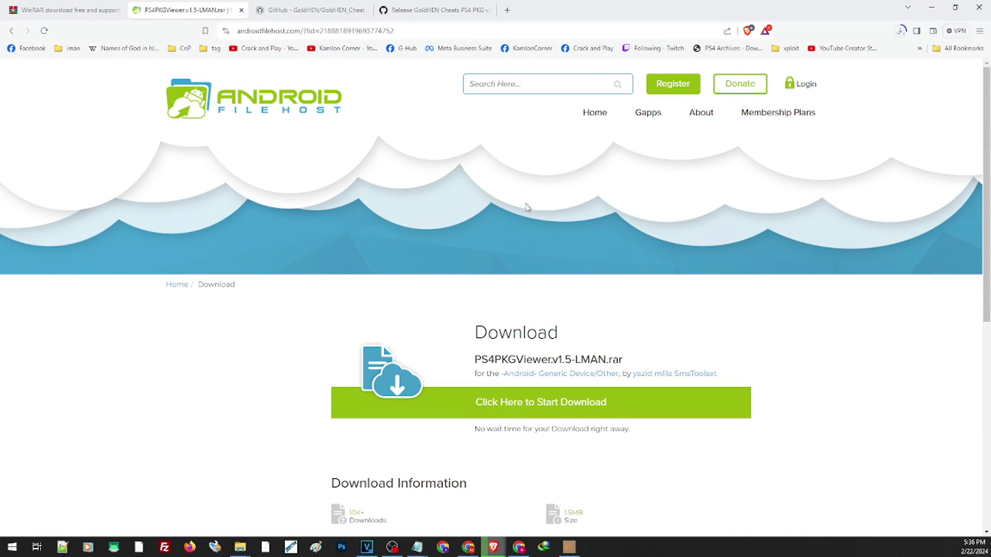
pyautogui.click(519, 410)
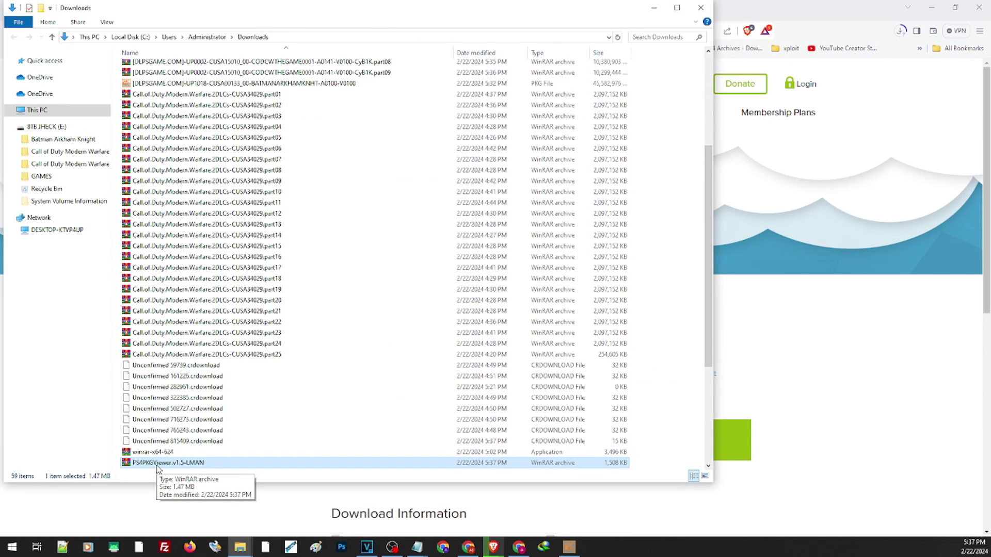
# Extract the PS4PKGViewer archive in Downloads, delete the archive, and select PS4PKGViewer.exe
pyautogui.rightClick(158, 469)
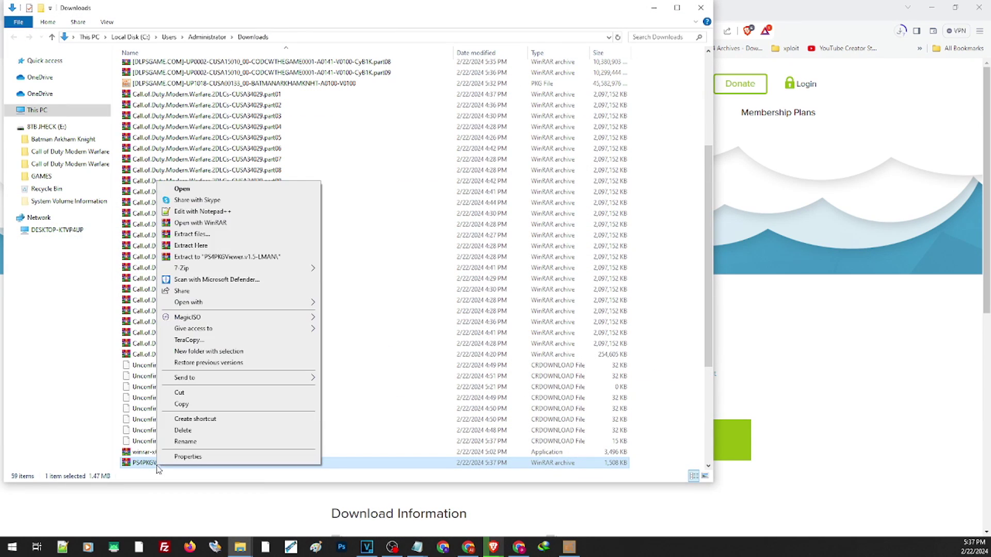
pyautogui.click(206, 257)
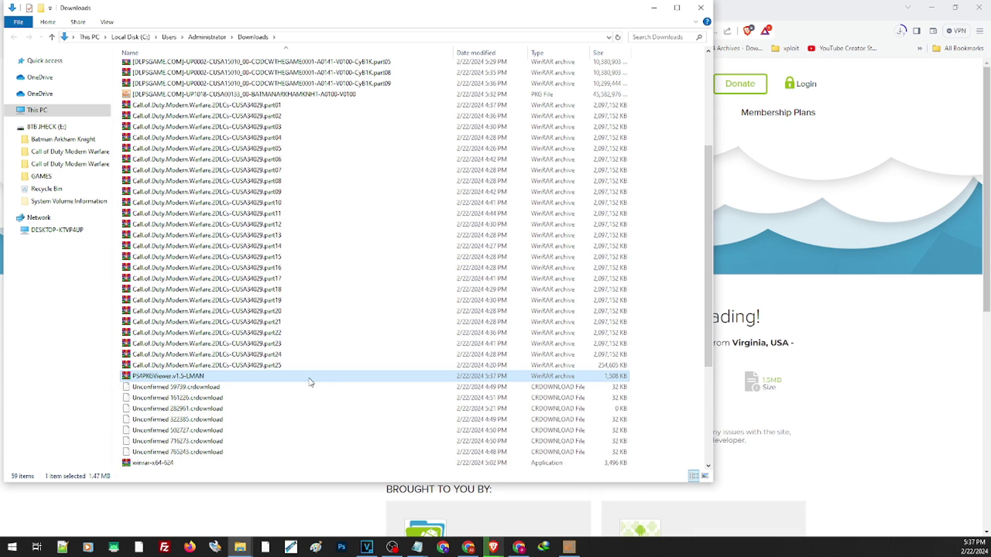
pyautogui.hotkey('shift', 'Delete')
pyautogui.press('Return')
pyautogui.press('Return')
pyautogui.doubleClick(192, 69)
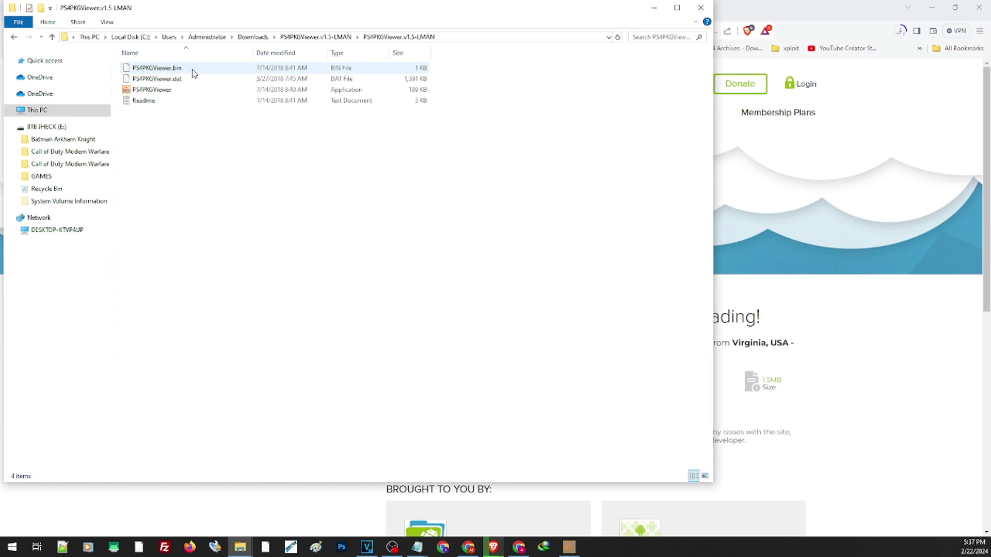
pyautogui.click(175, 92)
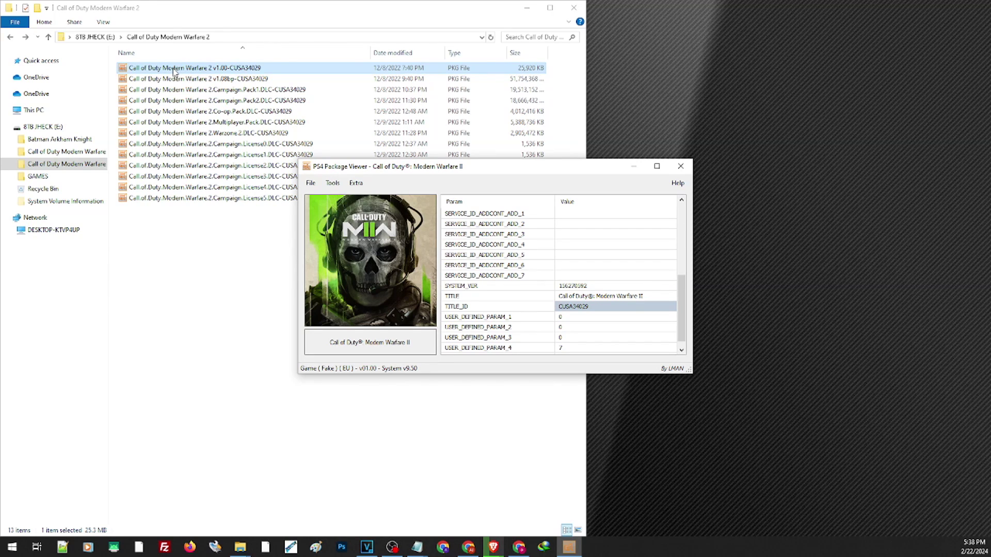
# Choose to open the v1.00 package with another app found on this PC
pyautogui.rightClick(174, 71)
pyautogui.moveTo(242, 147)
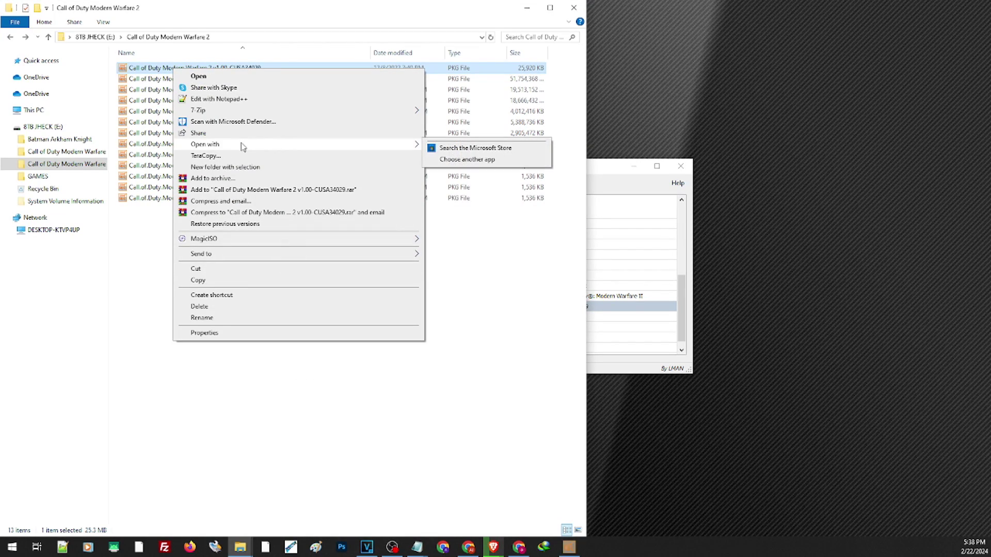
pyautogui.click(470, 160)
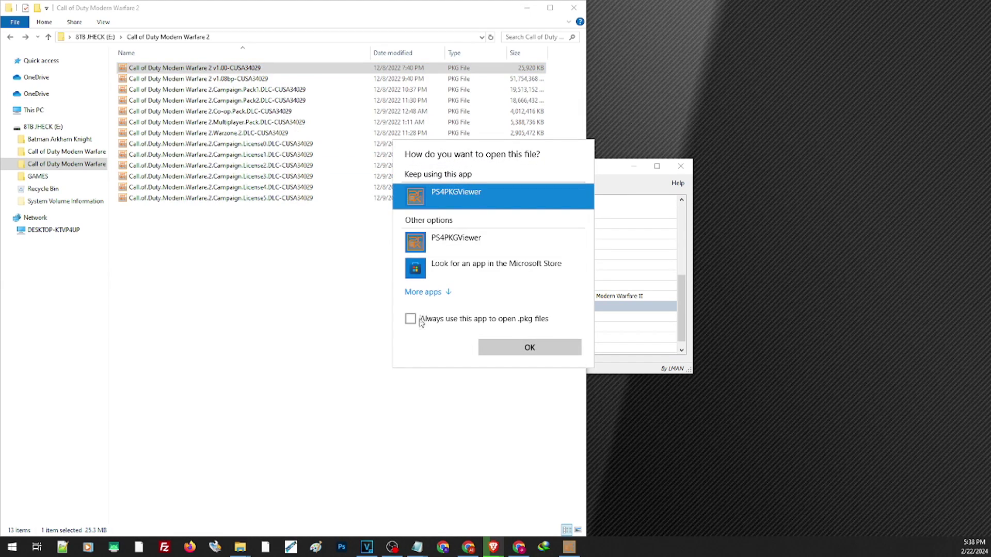
pyautogui.click(428, 294)
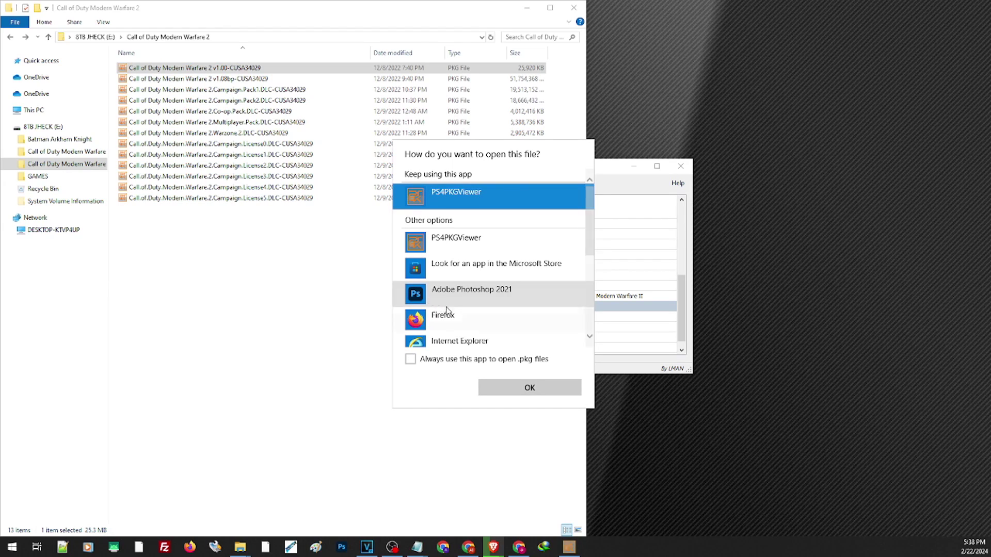
pyautogui.scroll(-5, 495, 340)
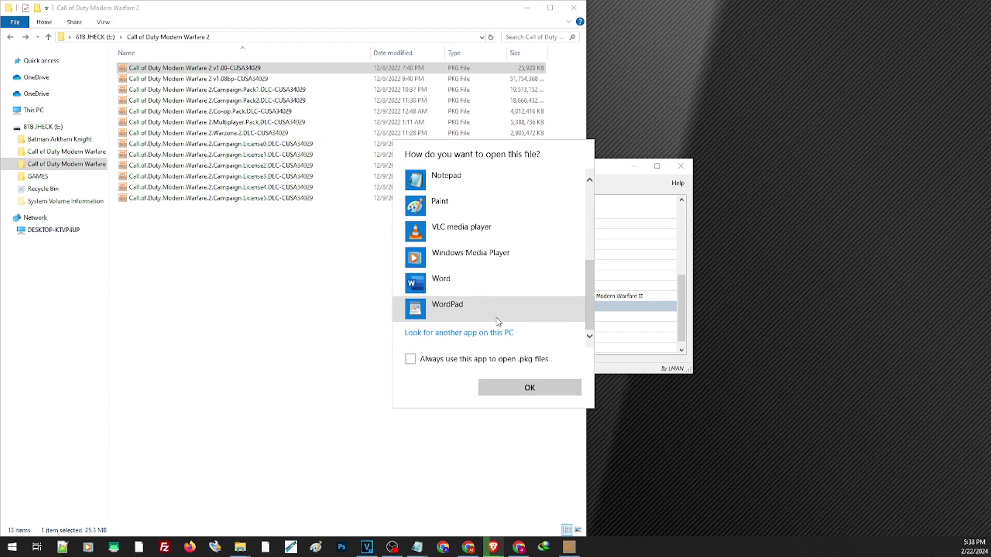
pyautogui.click(451, 333)
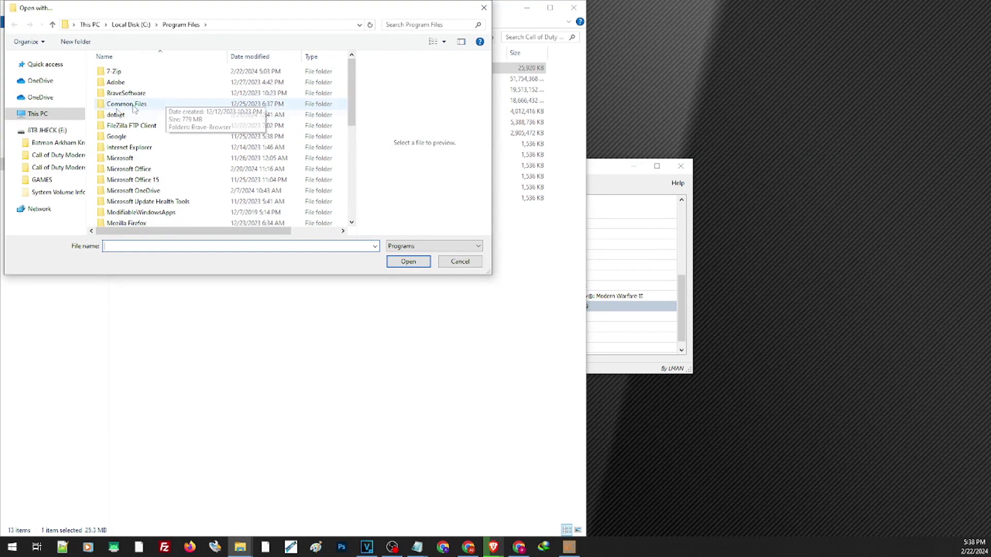
# Open the package with Downloads\PS4PKGViewer.v1.5-LMAN\PS4PKGViewer.exe, review it, then close the viewer
pyautogui.click(52, 65)
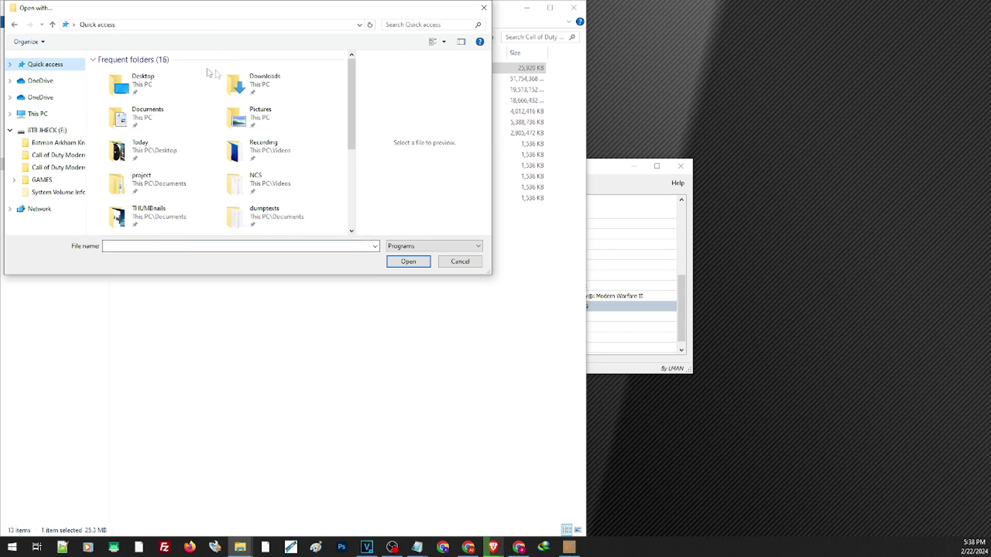
pyautogui.doubleClick(246, 88)
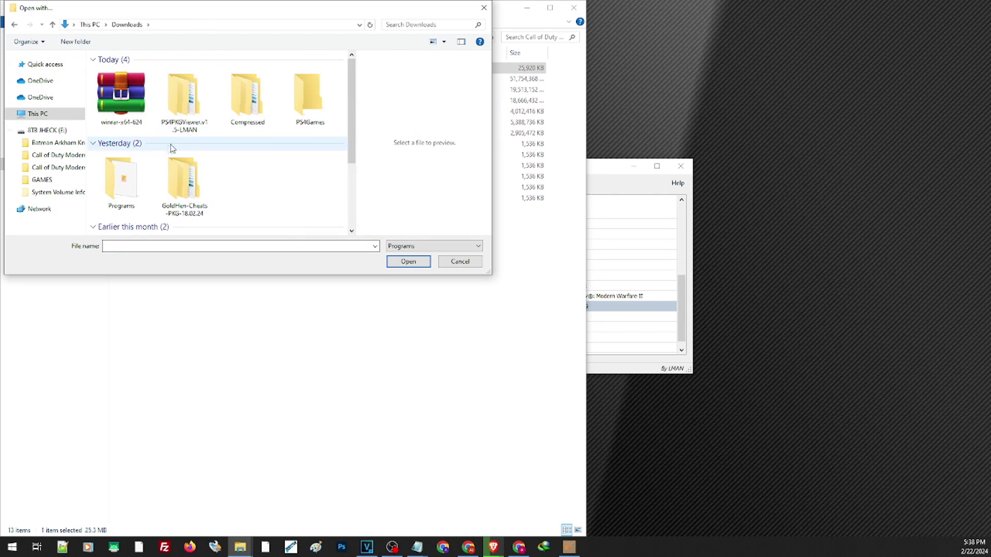
pyautogui.doubleClick(179, 113)
pyautogui.doubleClick(129, 72)
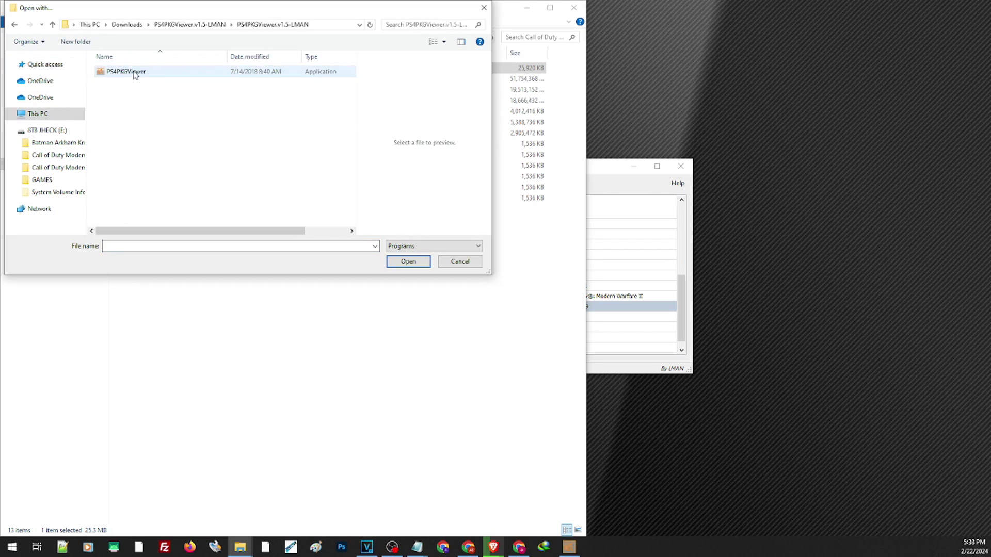
pyautogui.click(129, 76)
pyautogui.doubleClick(129, 74)
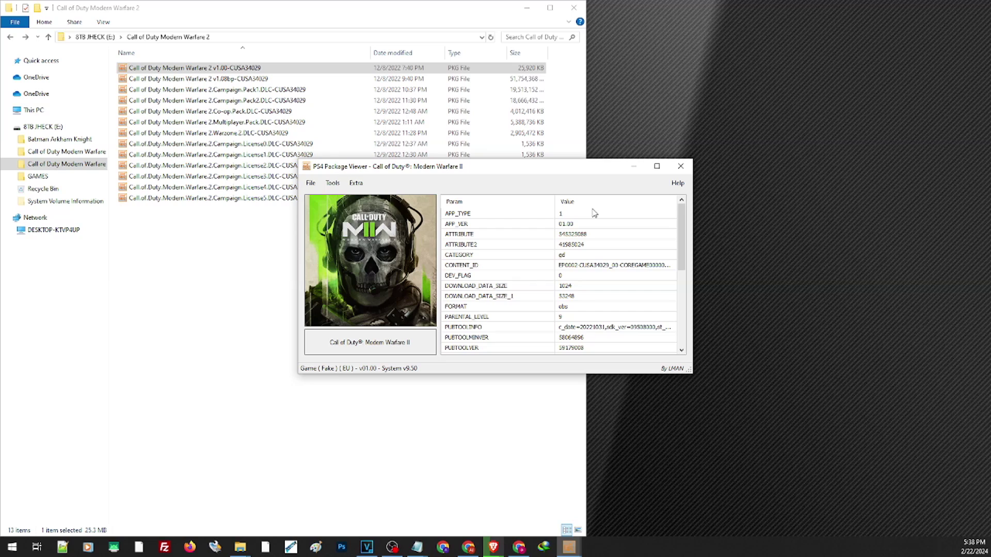
pyautogui.click(676, 174)
# View the v1.08bp patch in PS4 Package Viewer, then select the 13 PKGs, v1.00 and v1.08bp
pyautogui.doubleClick(223, 81)
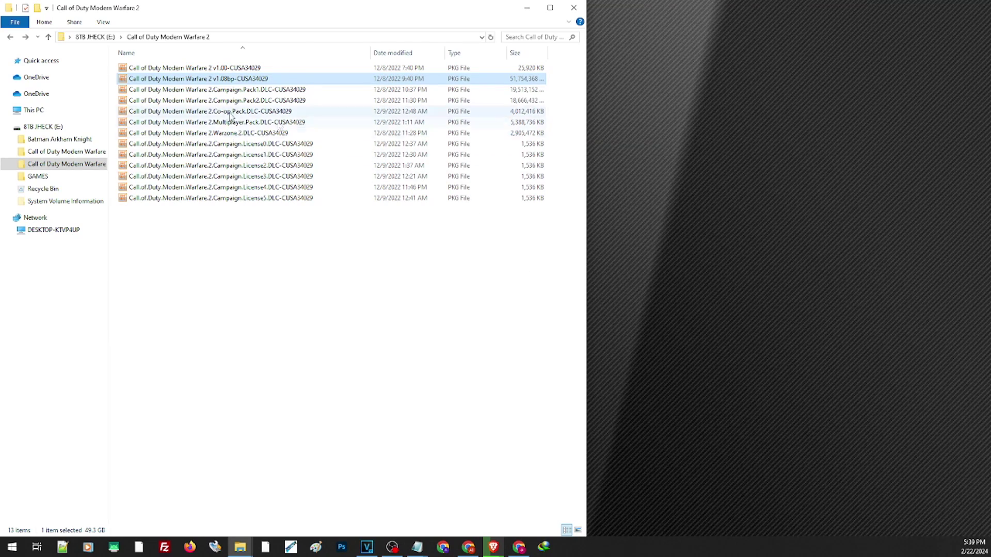
pyautogui.moveTo(113, 71); pyautogui.dragTo(204, 202)
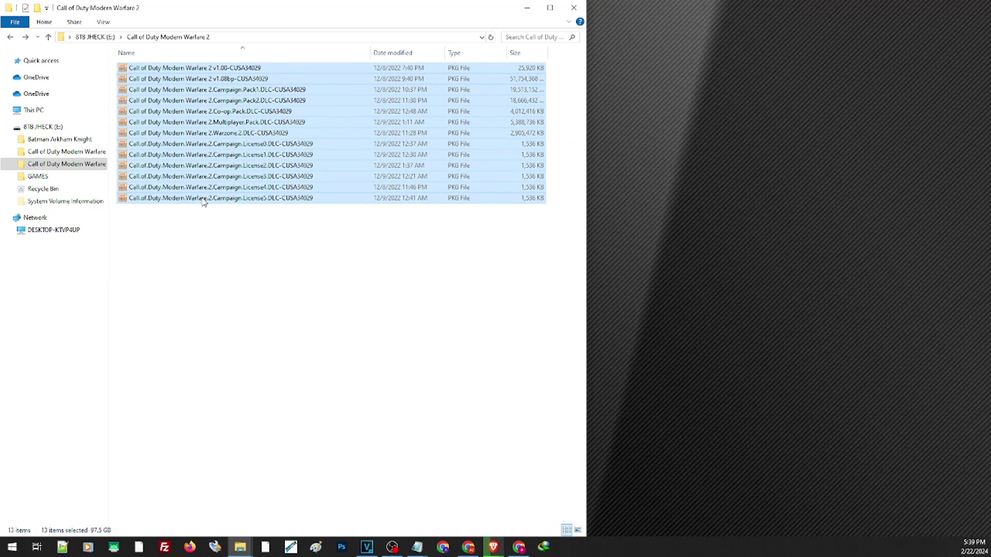
pyautogui.click(227, 69)
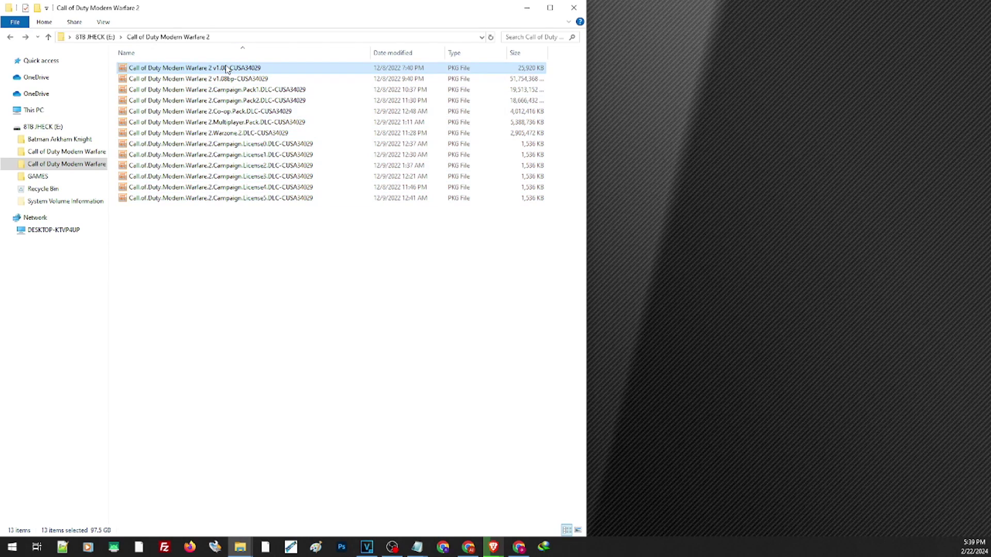
pyautogui.click(249, 80)
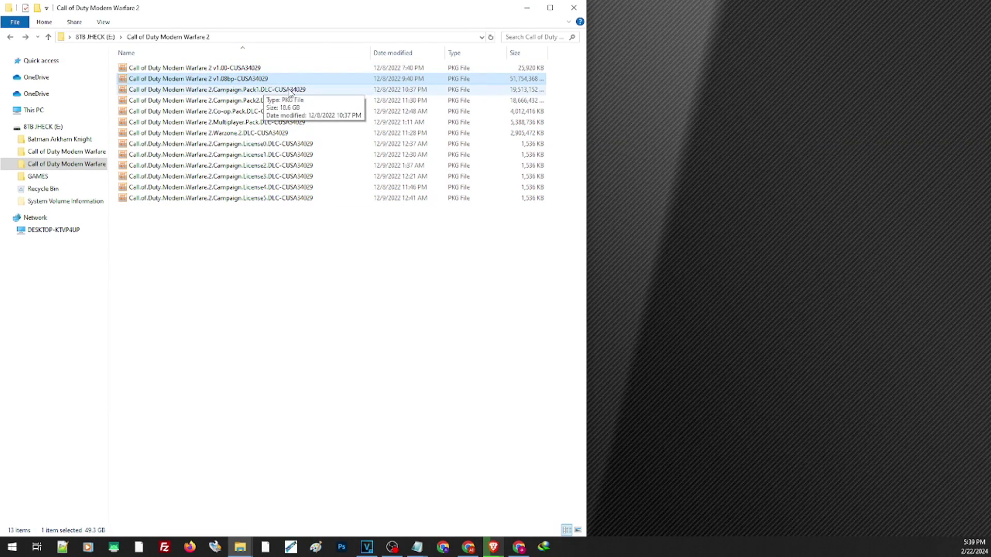
# Select the DLC files, the six Campaign License files and all 13 PKGs in turn
pyautogui.moveTo(112, 86); pyautogui.dragTo(251, 138)
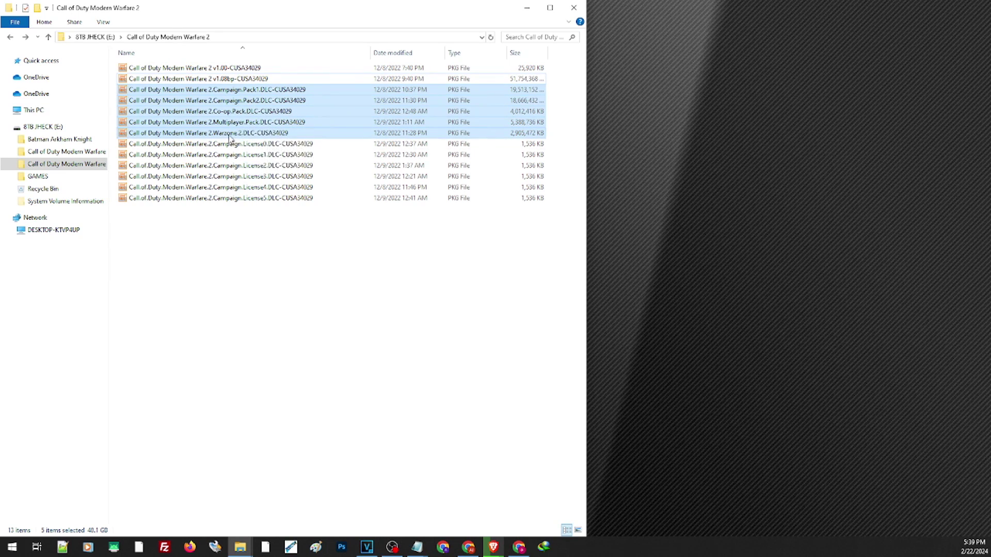
pyautogui.moveTo(209, 230); pyautogui.dragTo(310, 150)
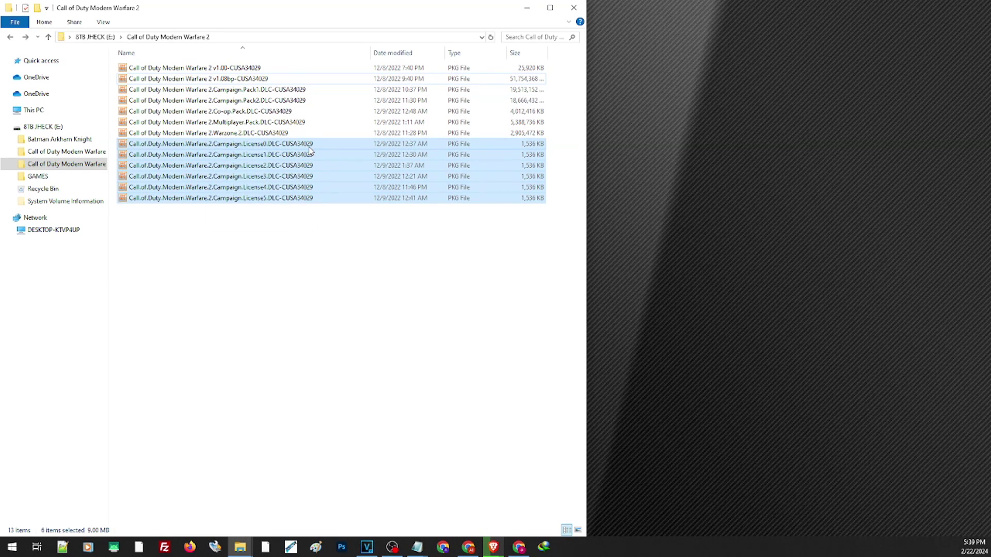
pyautogui.click(158, 266)
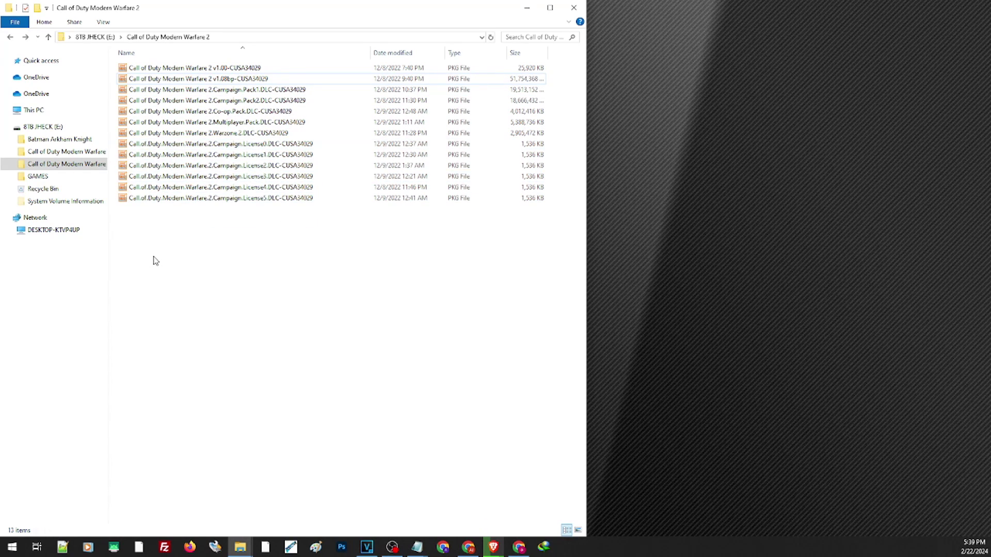
pyautogui.moveTo(157, 224); pyautogui.dragTo(348, 72)
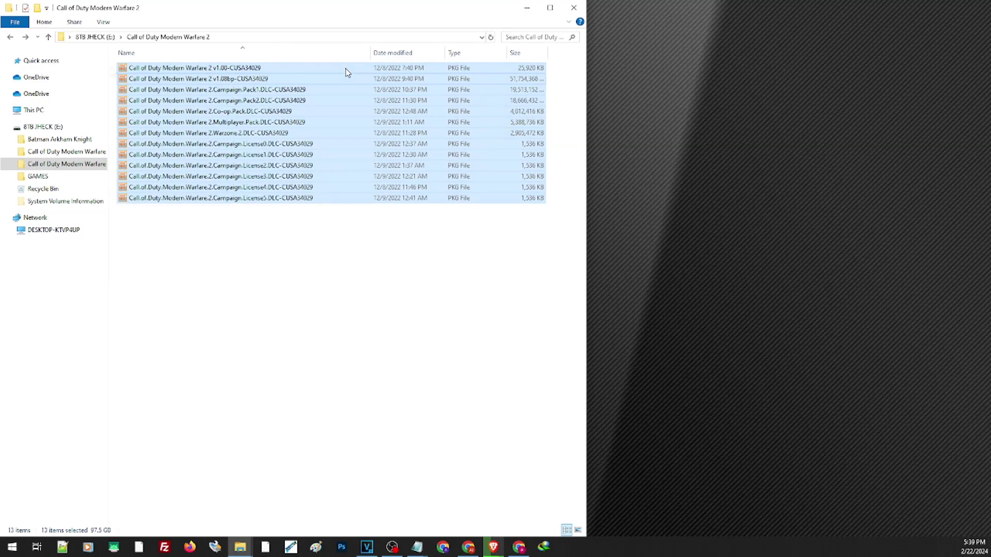
pyautogui.click(111, 71)
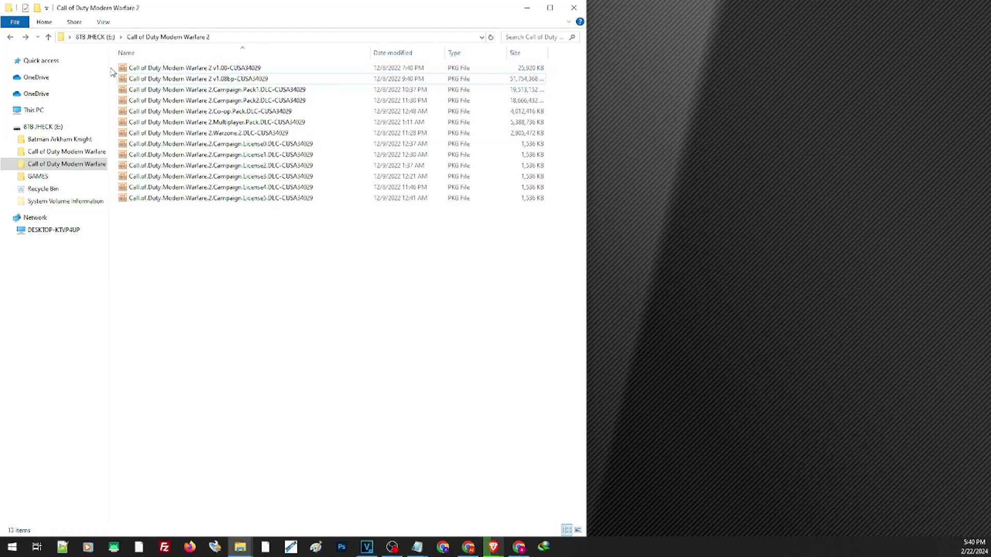
pyautogui.moveTo(111, 71); pyautogui.dragTo(298, 178)
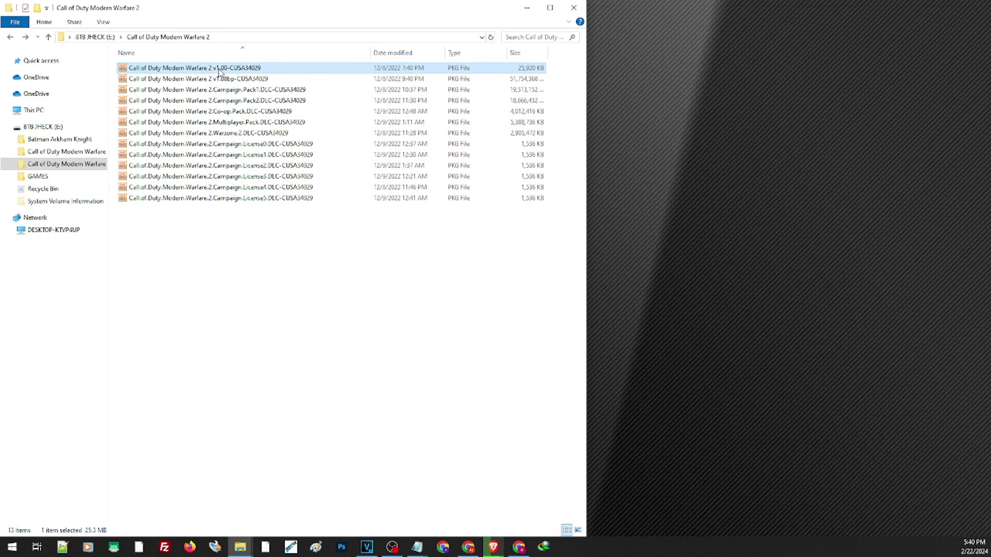
pyautogui.click(233, 80)
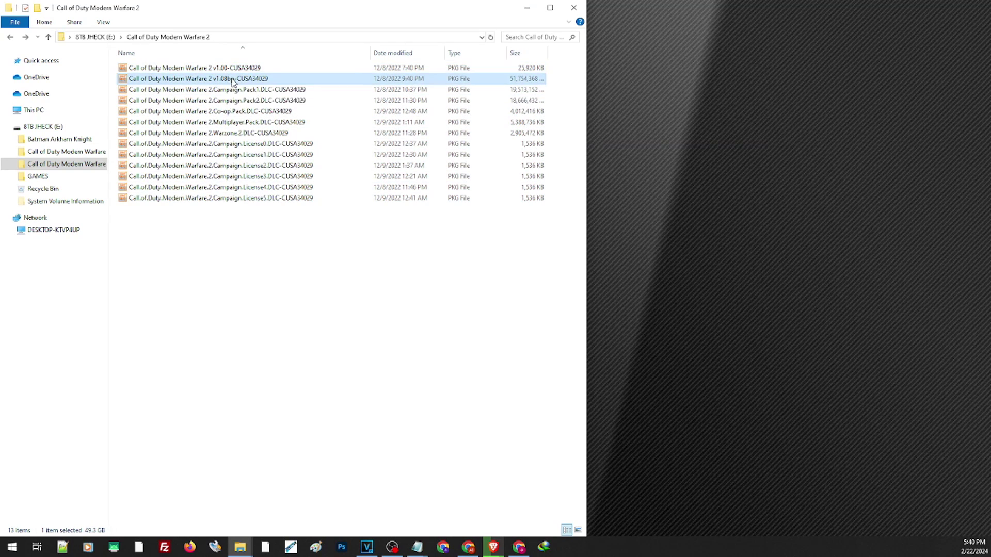
pyautogui.click(228, 91)
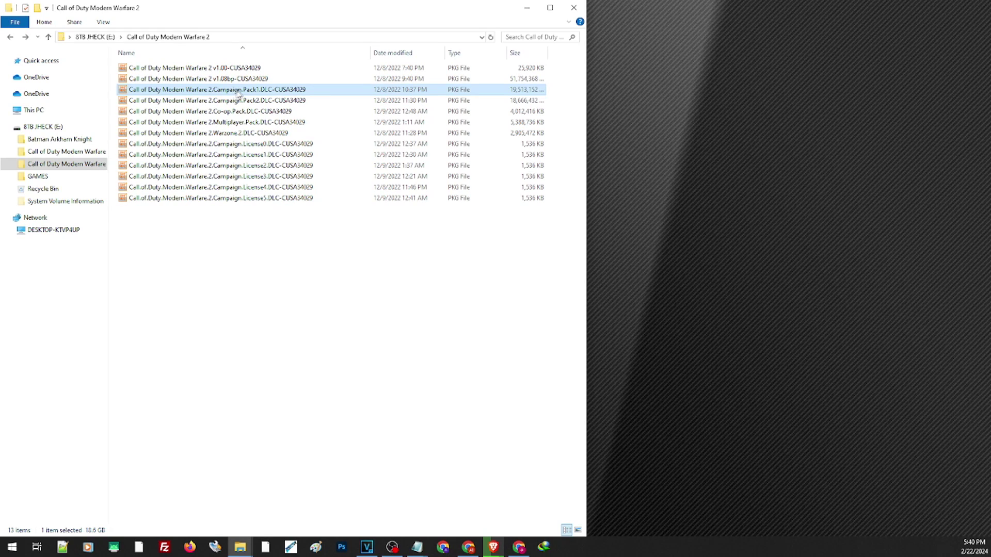
pyautogui.moveTo(245, 230); pyautogui.dragTo(318, 151)
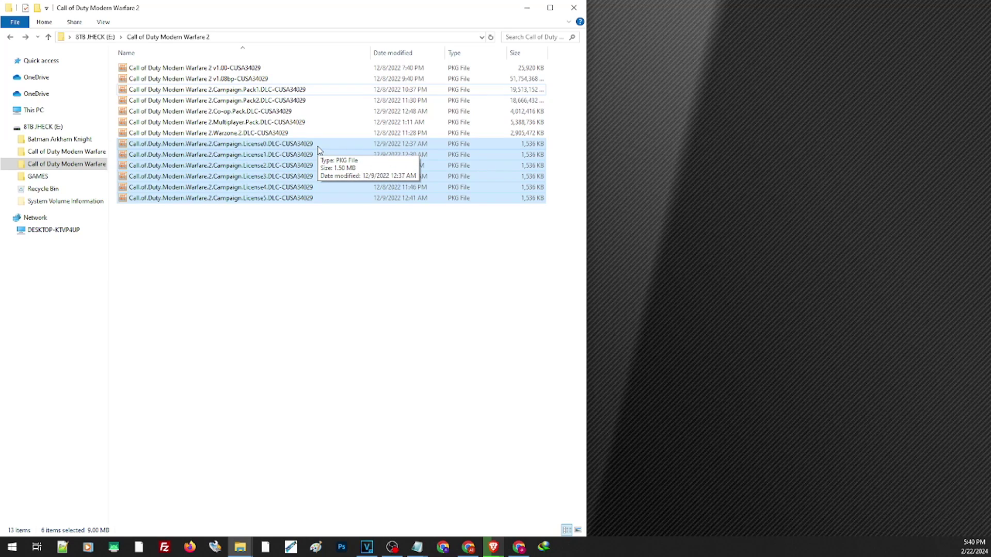
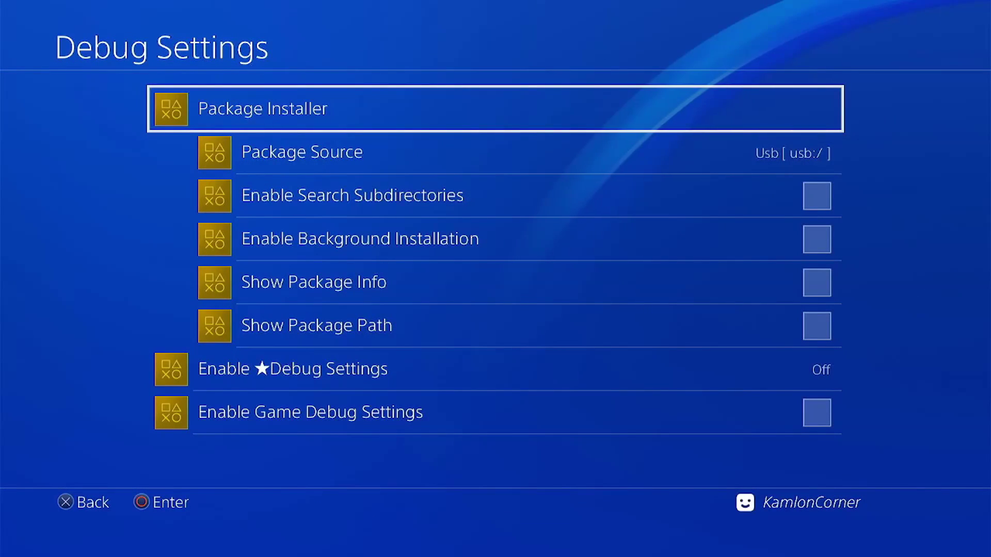
# Open the Package Installer's list of Modern Warfare 2 .pkg files and review it from License5 back to ★Install all
pyautogui.press('Return')
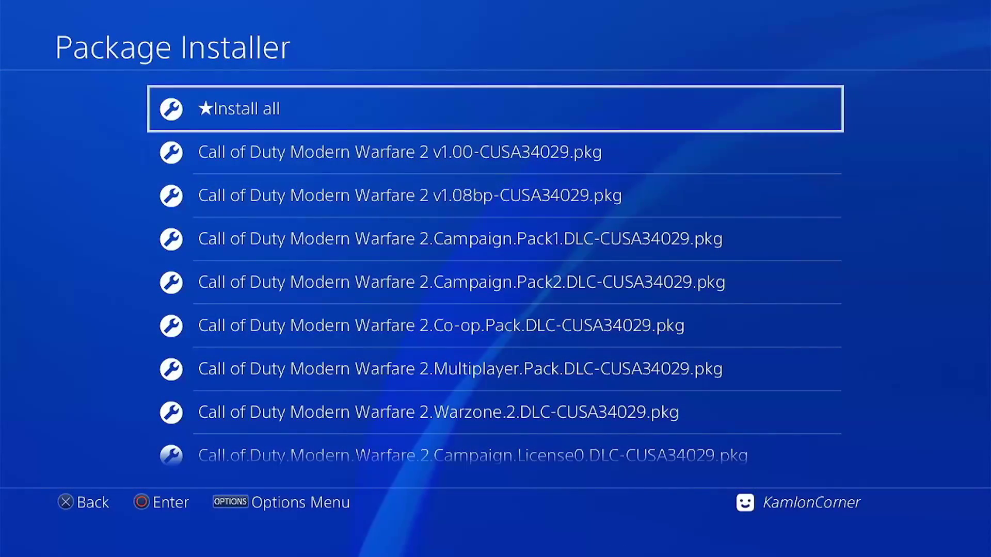
pyautogui.press('Down')
pyautogui.press('Down')
pyautogui.press('Down')
pyautogui.press('Down')
pyautogui.press('Down')
pyautogui.press('Down')
pyautogui.press('Down')
pyautogui.press('Down')
pyautogui.press('Down')
pyautogui.press('Down')
pyautogui.press('Down')
pyautogui.press('Down')
pyautogui.press('Down')
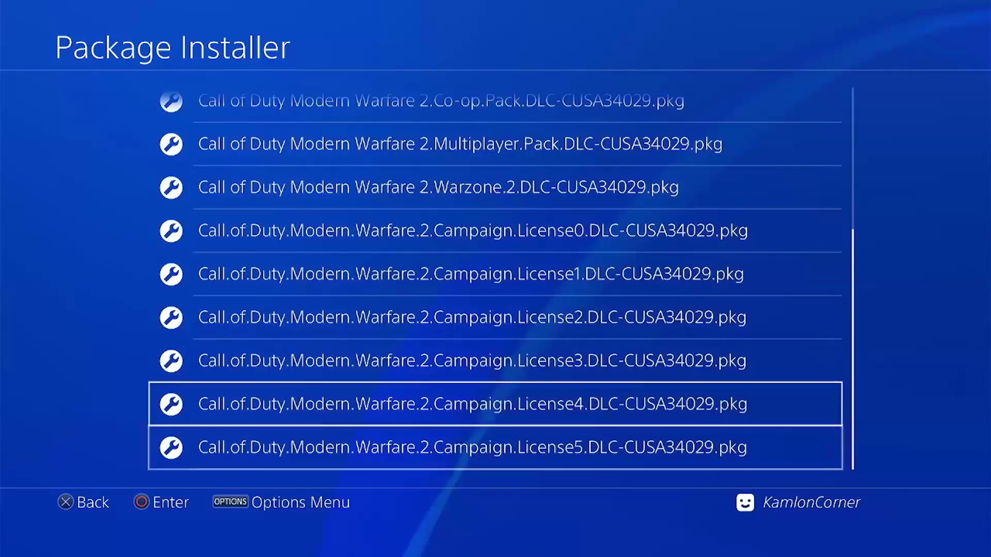
pyautogui.press('Up')
pyautogui.press('Up')
pyautogui.press('Up')
pyautogui.press('Up')
pyautogui.press('Up')
pyautogui.press('Up')
pyautogui.press('Up')
pyautogui.press('Up')
pyautogui.press('Up')
pyautogui.press('Up')
pyautogui.press('Up')
pyautogui.press('Up')
pyautogui.press('Up')
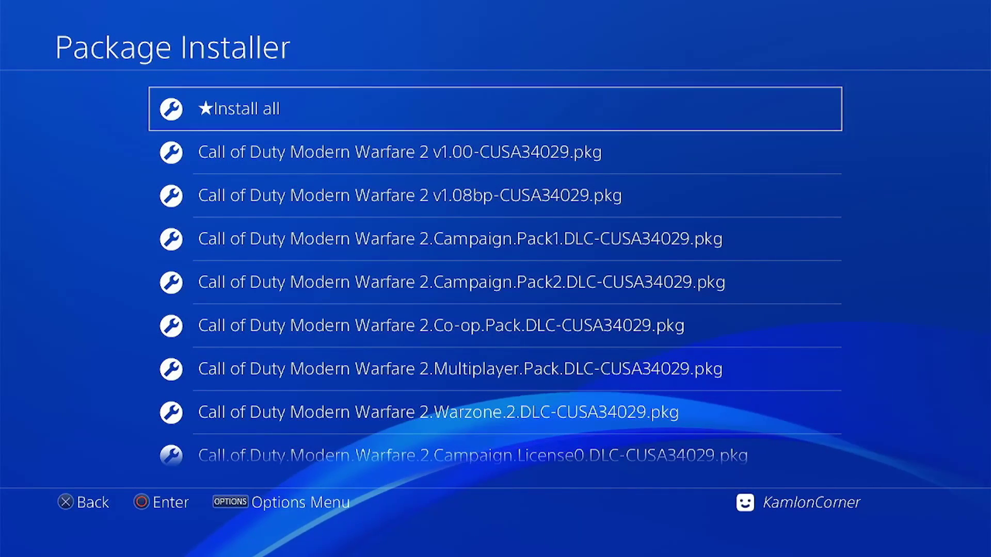
# Start ★Install all for the 13 Call of Duty packages and return to the home screen
pyautogui.press('Return')
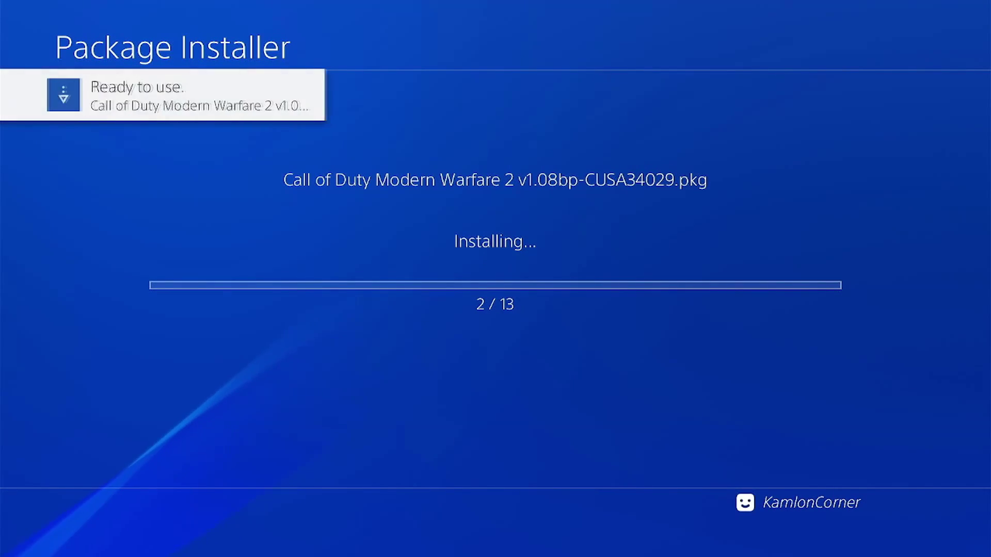
pyautogui.press('Escape')
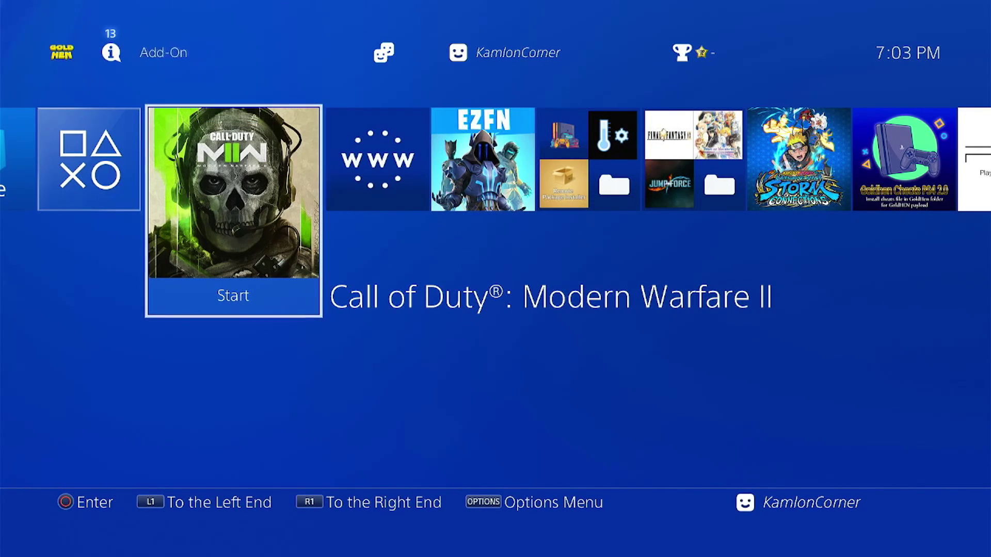
pyautogui.press('Menu')
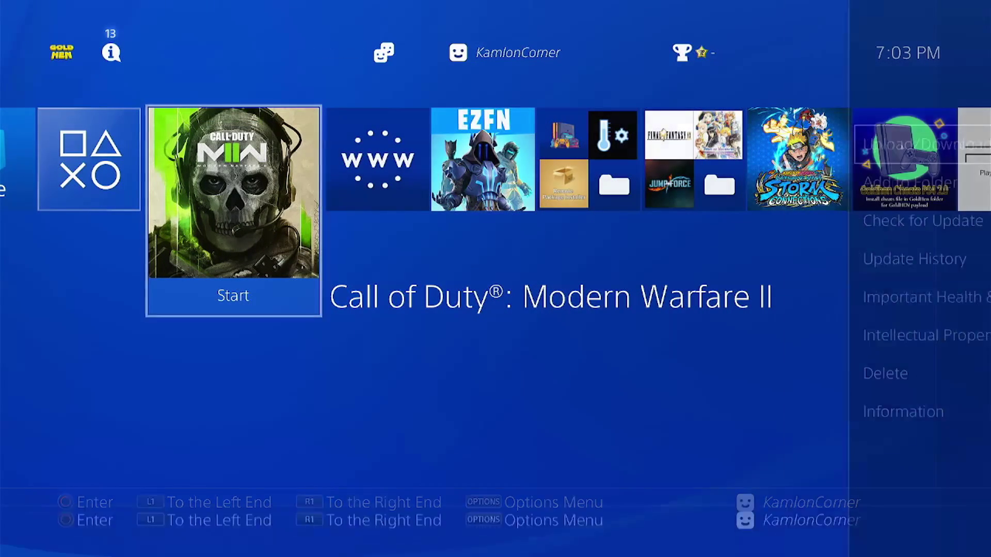
pyautogui.press('Down')
pyautogui.press('Down')
pyautogui.press('Down')
pyautogui.press('Down')
pyautogui.press('Down')
pyautogui.press('Down')
pyautogui.press('Return')
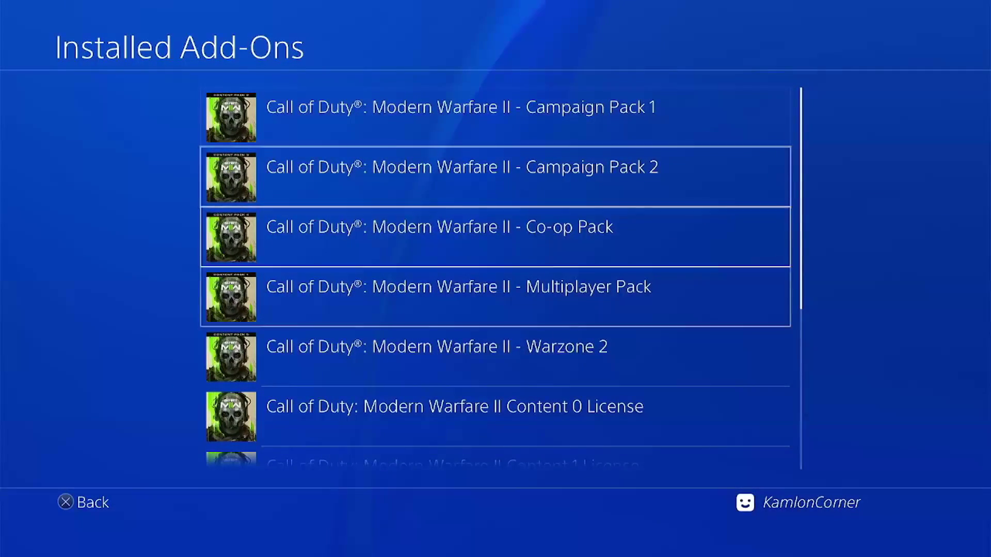
pyautogui.press('Down')
pyautogui.press('Down')
pyautogui.press('Down')
pyautogui.press('Down')
pyautogui.press('Down')
pyautogui.press('Down')
pyautogui.press('Down')
pyautogui.press('Escape')
pyautogui.press('Escape')
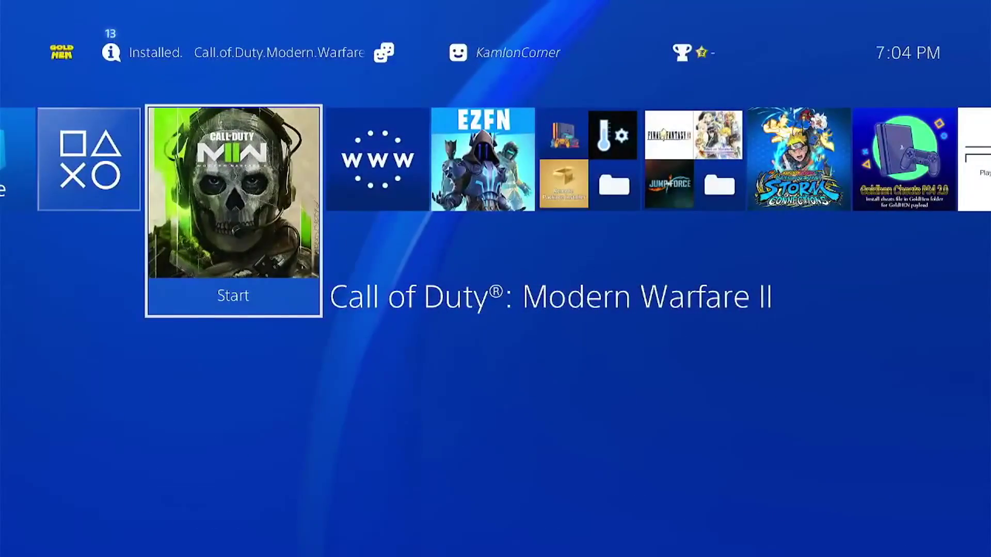
# Launch Modern Warfare II, accept the license and safe area/audio settings, and choose Go Offline
pyautogui.press('Return')
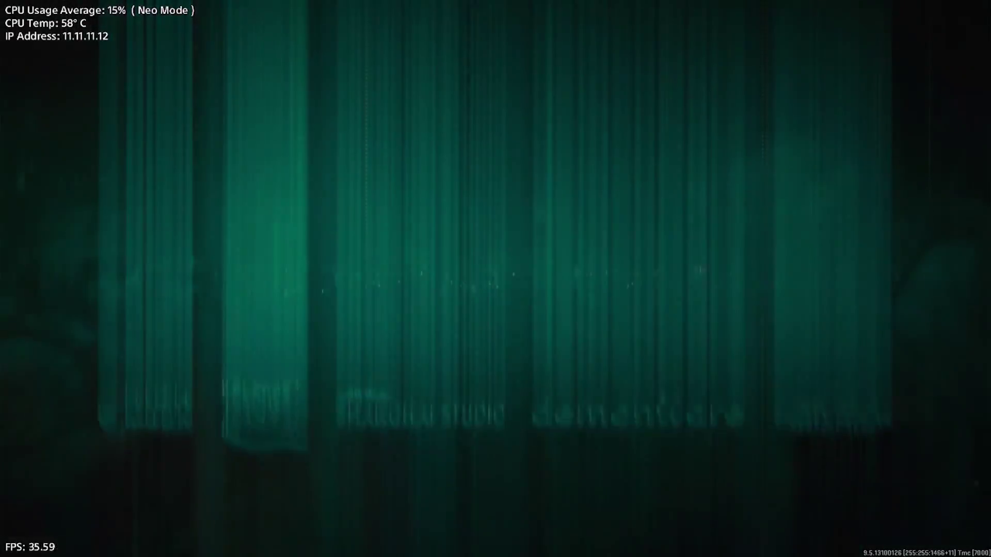
pyautogui.press('Return')
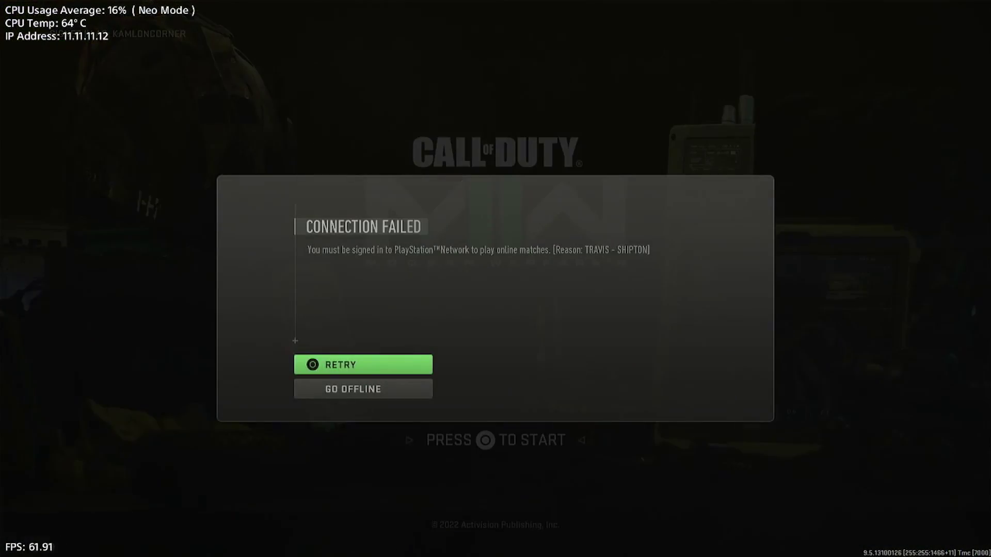
pyautogui.press('Down')
pyautogui.press('Return')
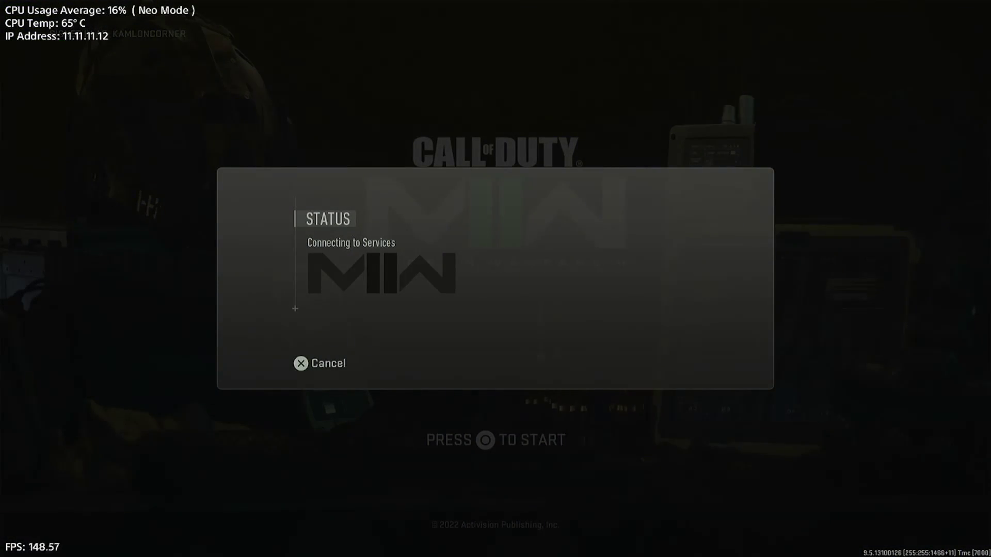
pyautogui.press('Return')
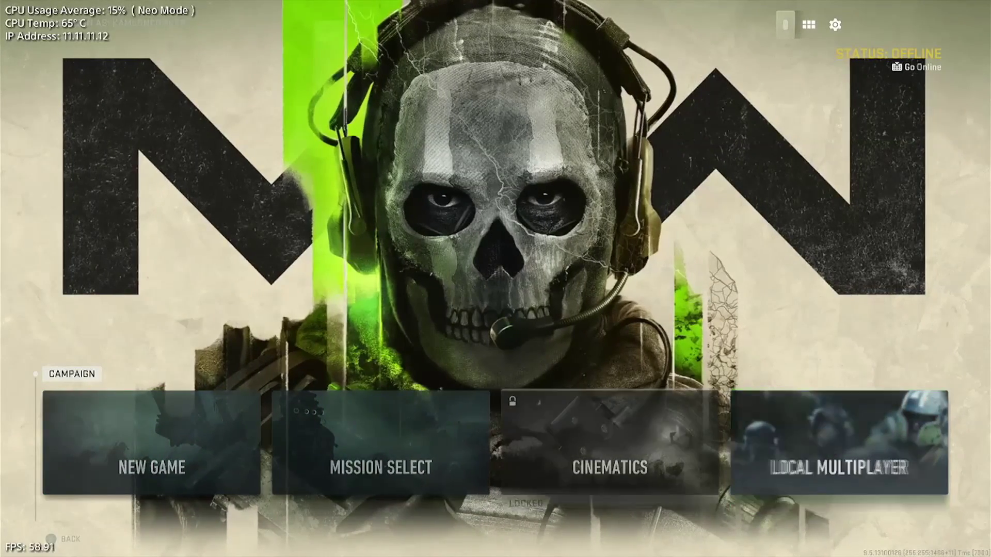
pyautogui.press('Return')
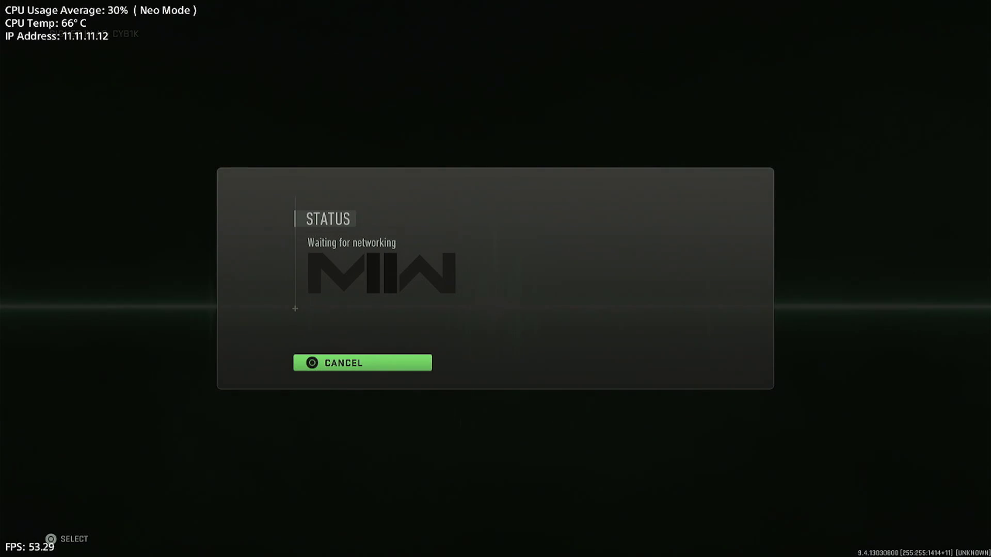
# Cancel the networking attempt and continue offline to the campaign menu
pyautogui.press('Return')
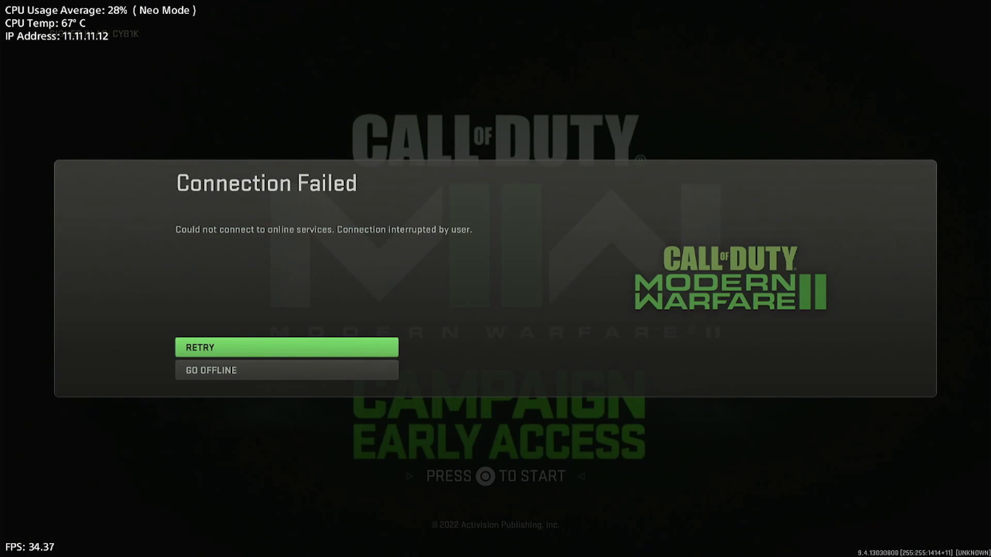
pyautogui.press('Down')
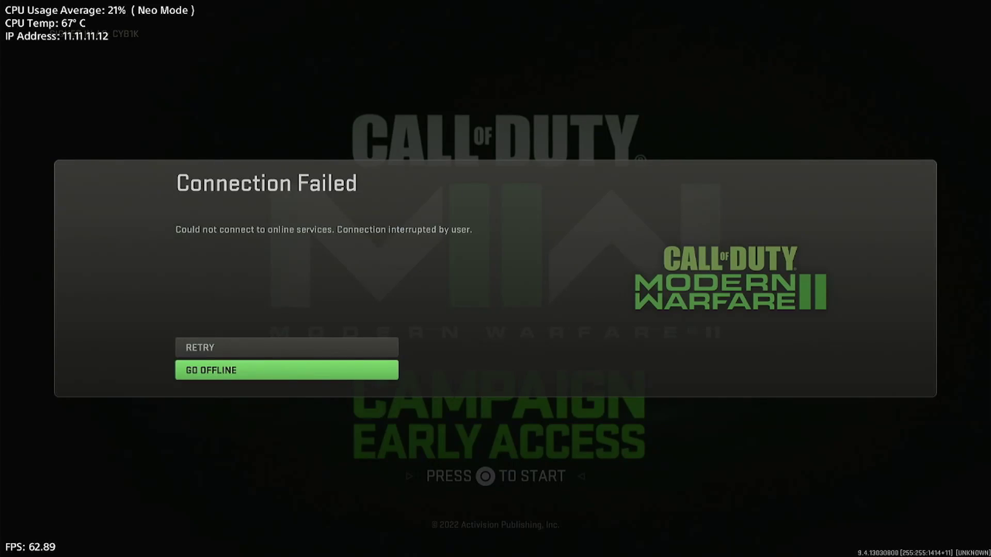
pyautogui.press('Return')
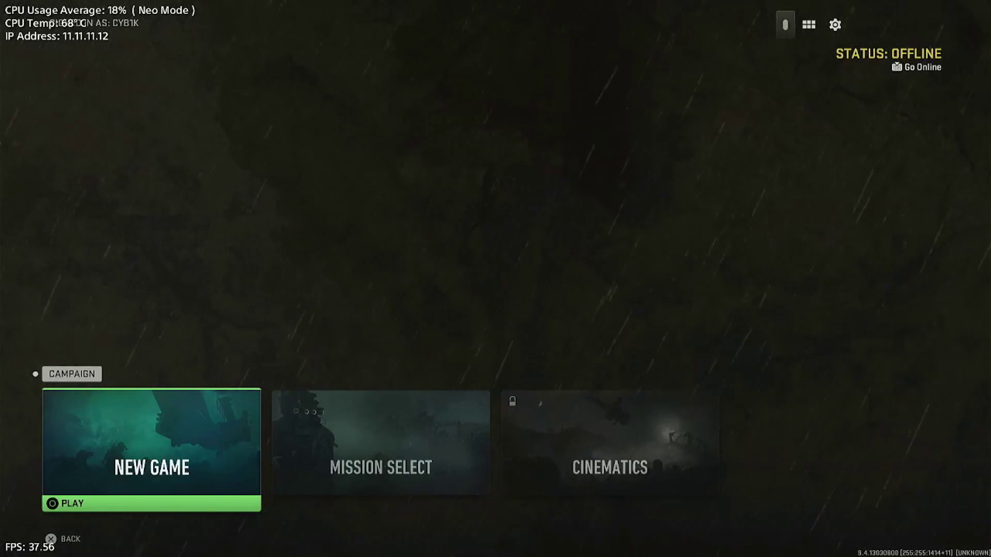
# Start a New Game, acknowledge the mature content notice, and confirm Hardened difficulty
pyautogui.press('Return')
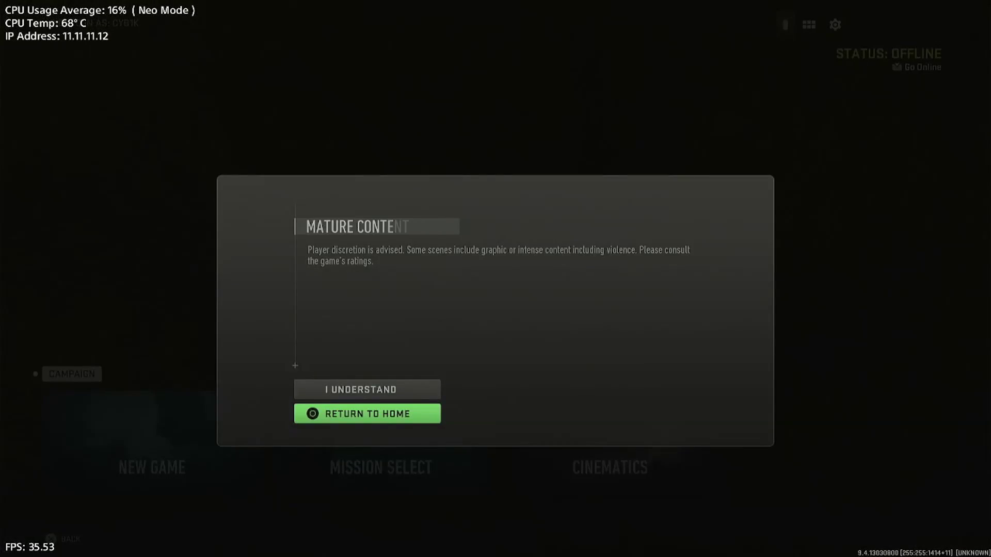
pyautogui.press('Up')
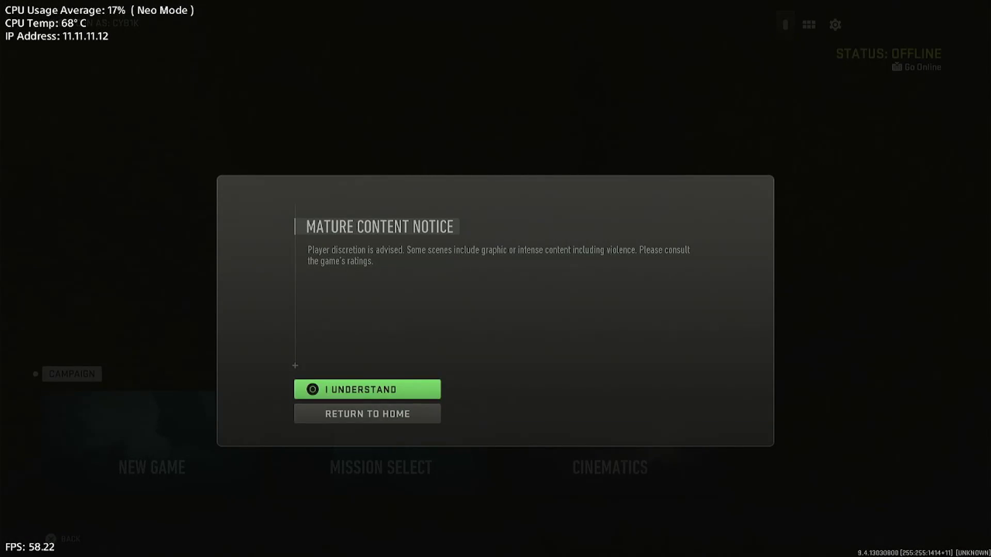
pyautogui.press('Return')
pyautogui.press('Right')
pyautogui.press('Right')
pyautogui.press('Return')
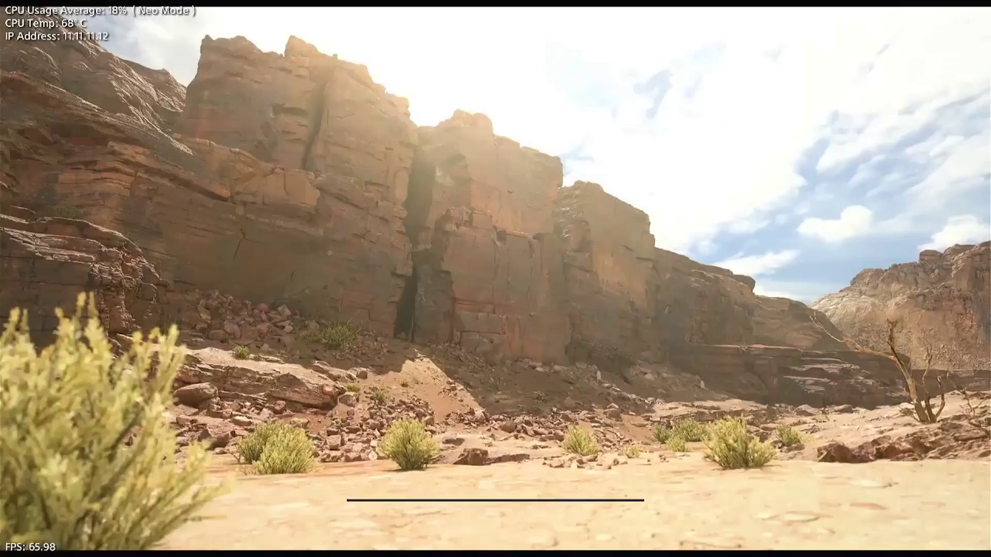